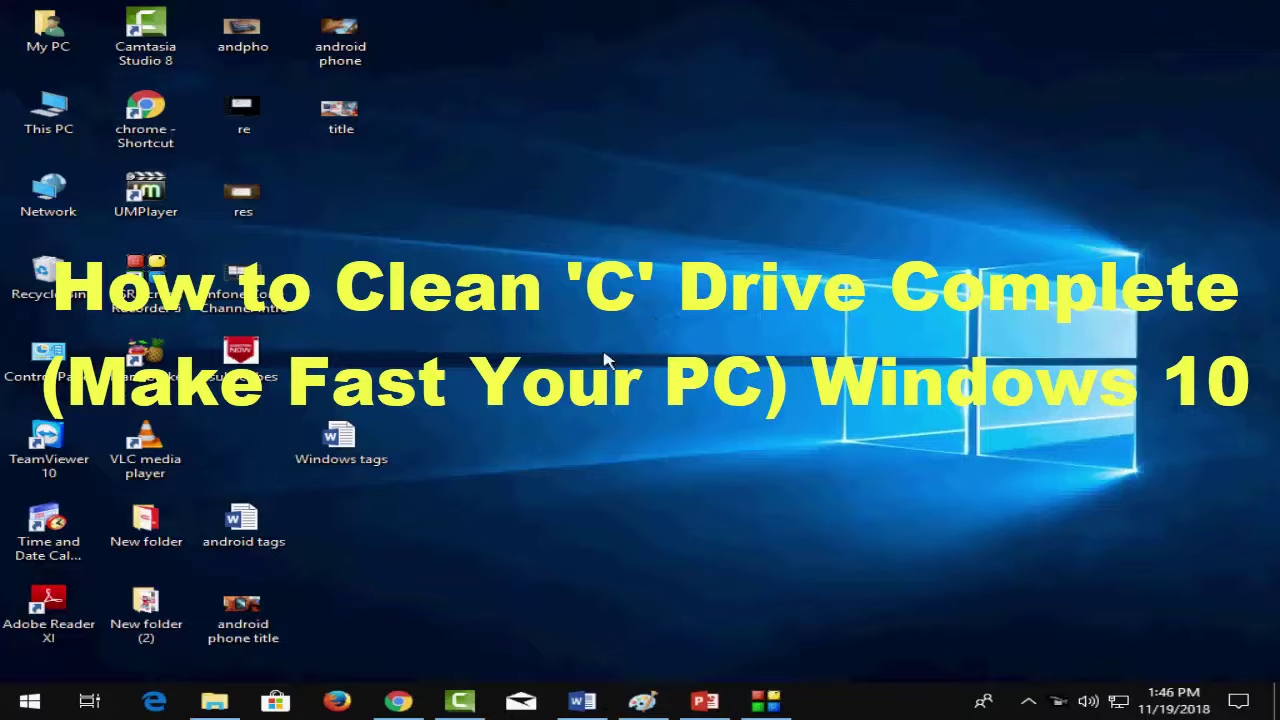
Step: Open the %temp% folder through Run and delete all the files and folders in it
{"action": "key", "text": "super"}
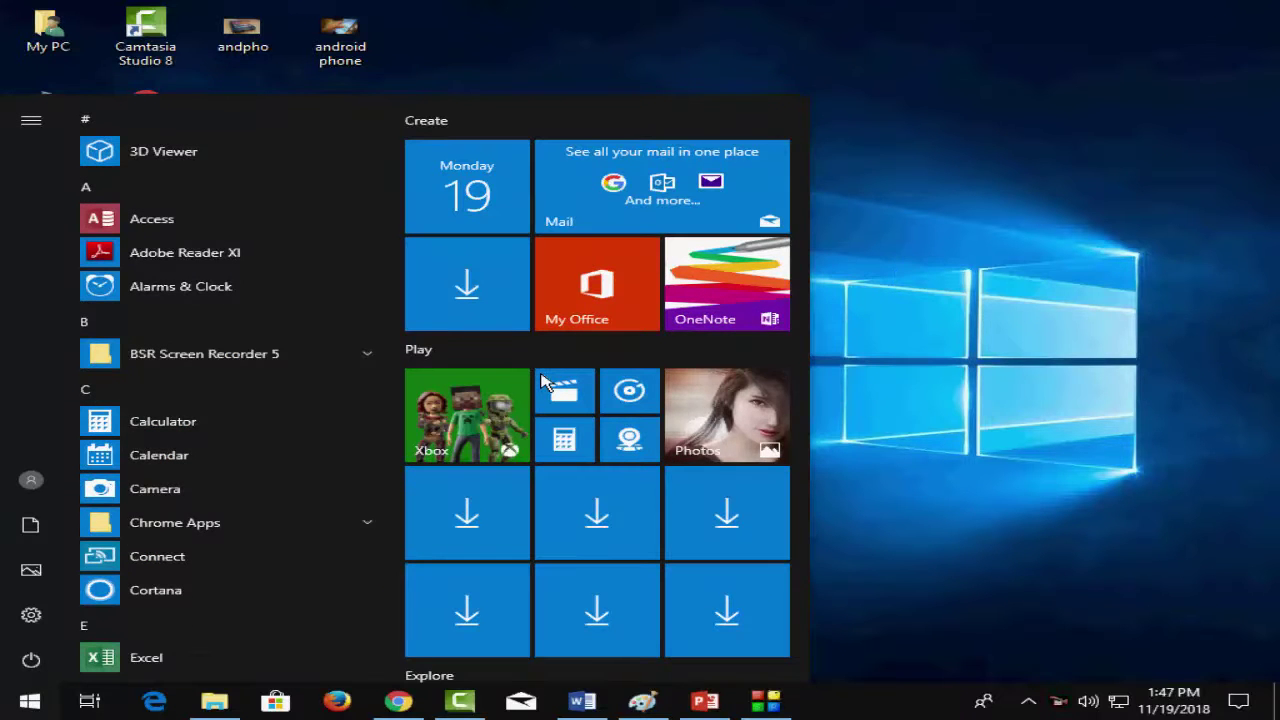
{"action": "type", "text": "run"}
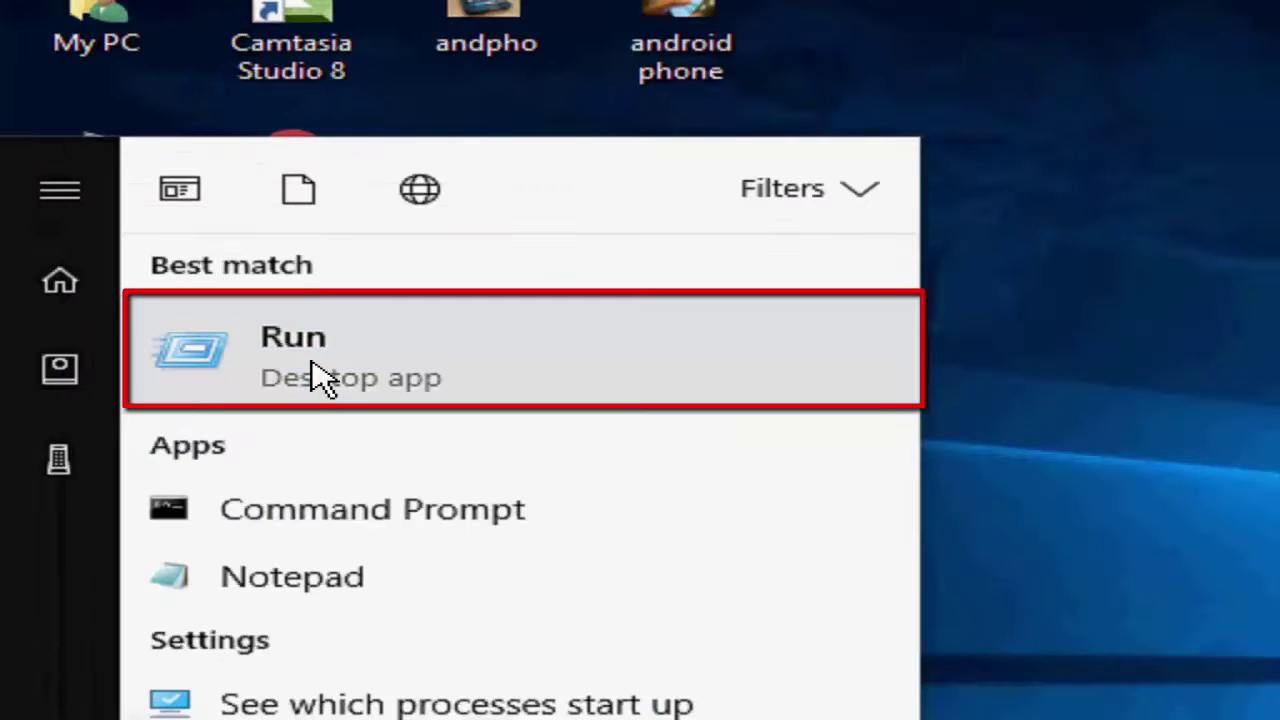
{"action": "left_click", "coordinate": [157, 215]}
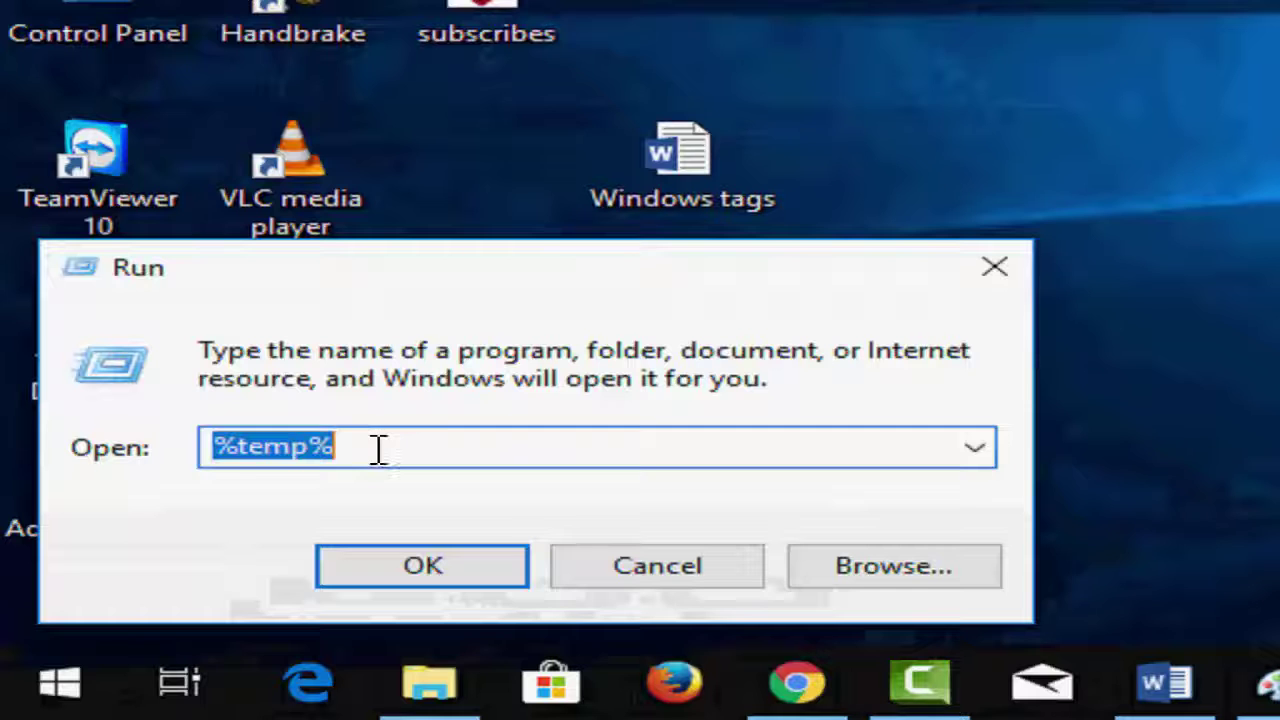
{"action": "left_click", "coordinate": [378, 450]}
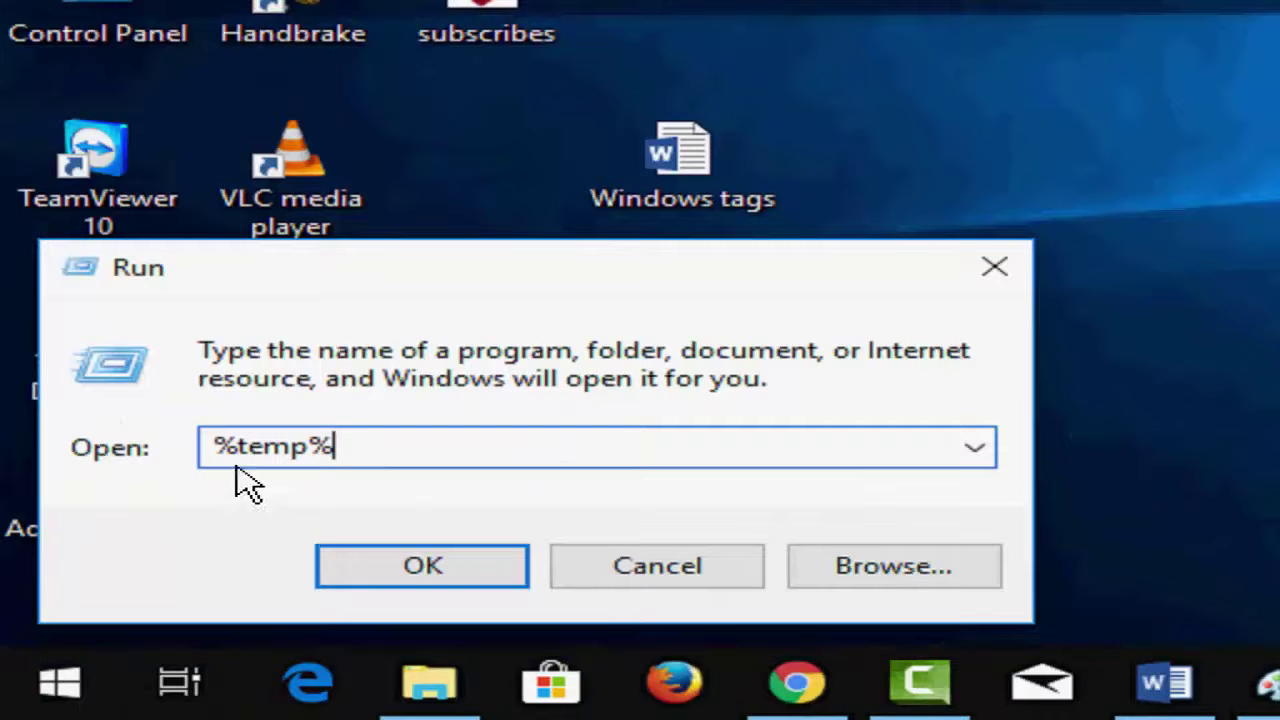
{"action": "left_click", "coordinate": [355, 580]}
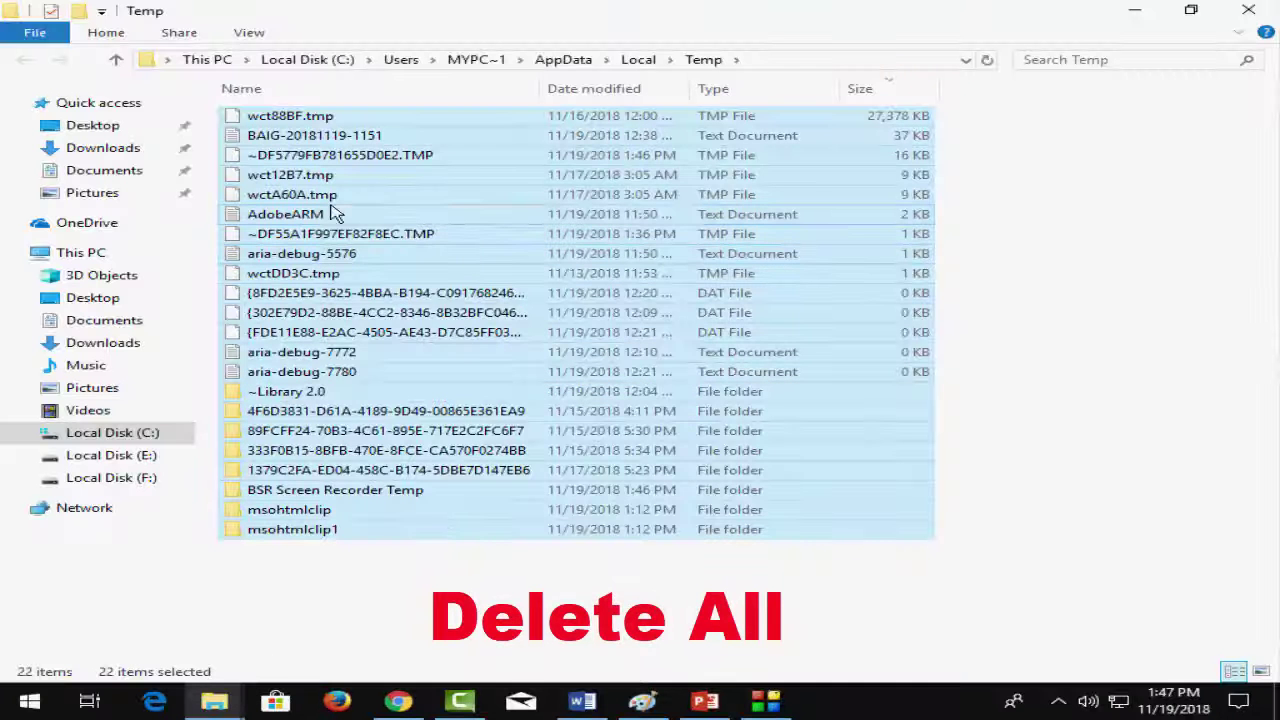
{"action": "right_click", "coordinate": [322, 206]}
{"action": "left_click", "coordinate": [400, 470]}
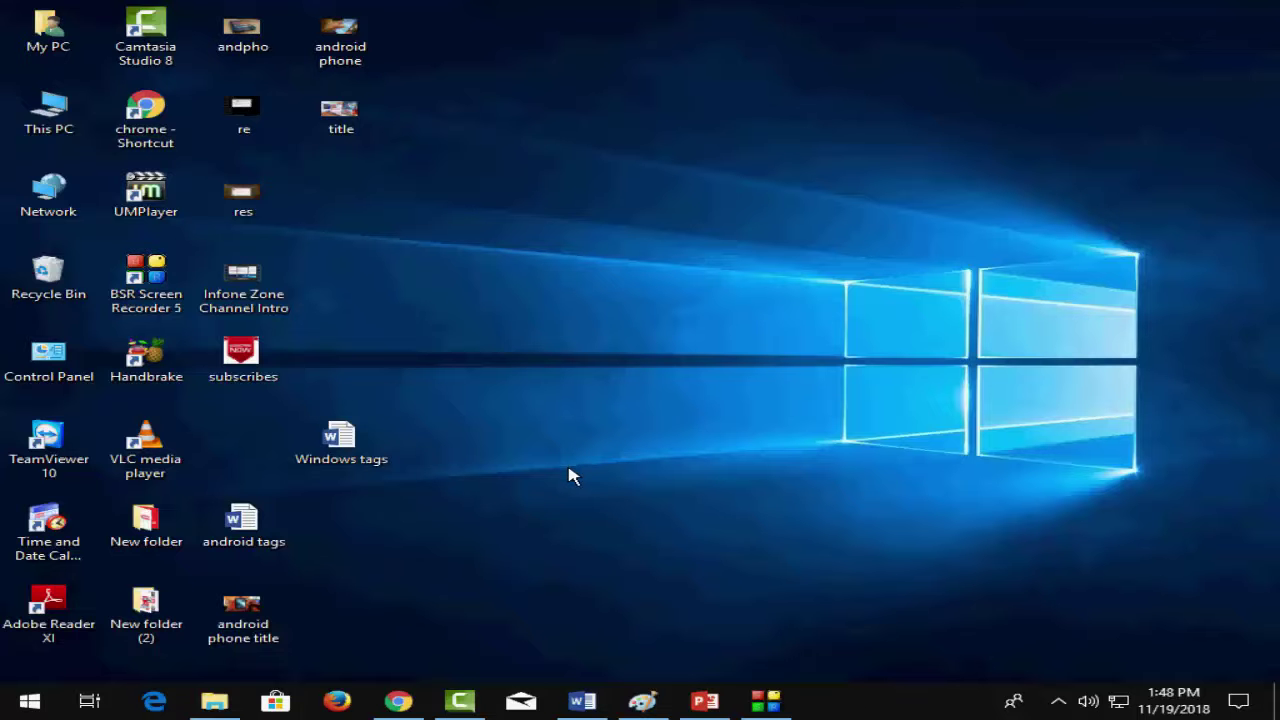
Step: Open the Windows Temp folder by running temp from the Run dialog
{"action": "key", "text": "super"}
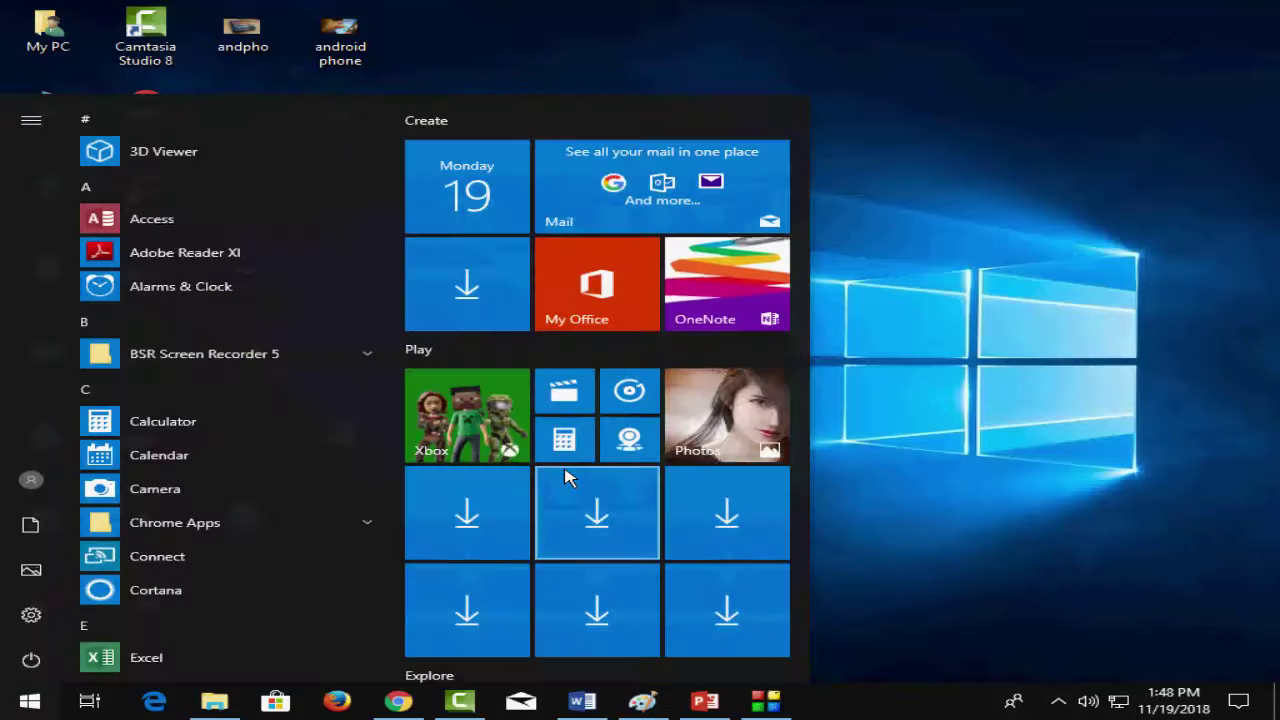
{"action": "type", "text": "run"}
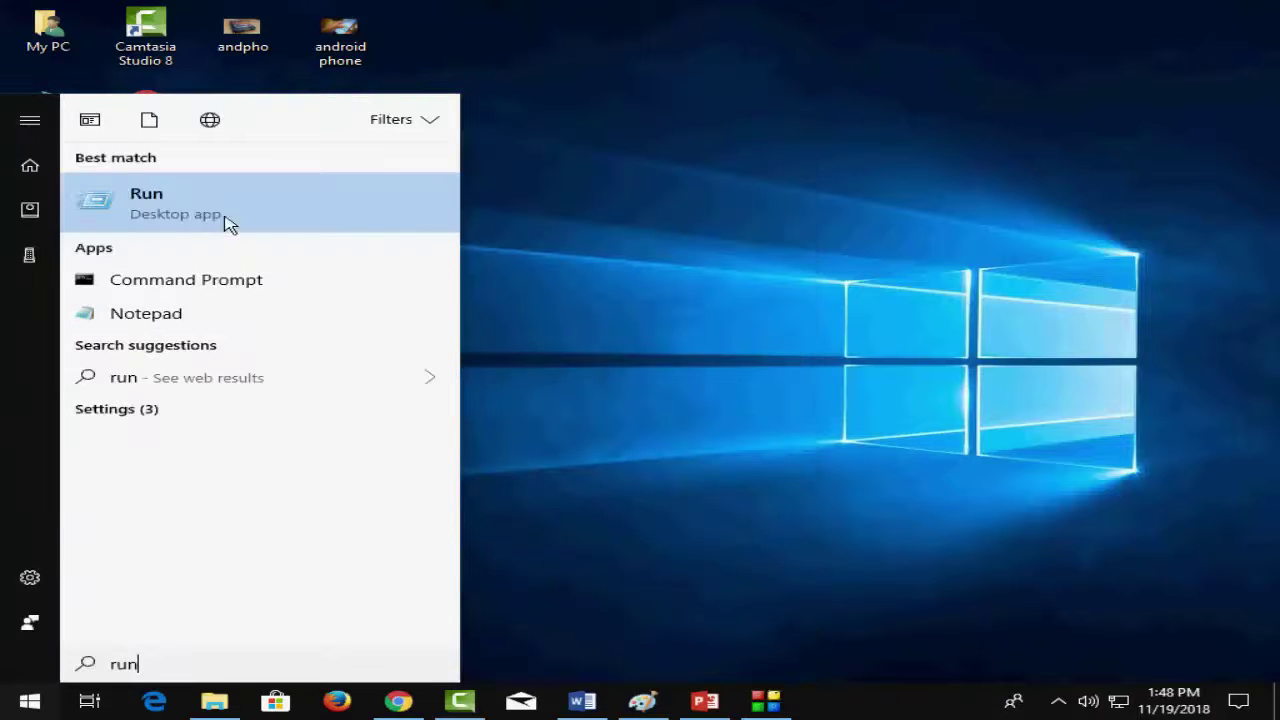
{"action": "left_click", "coordinate": [200, 208]}
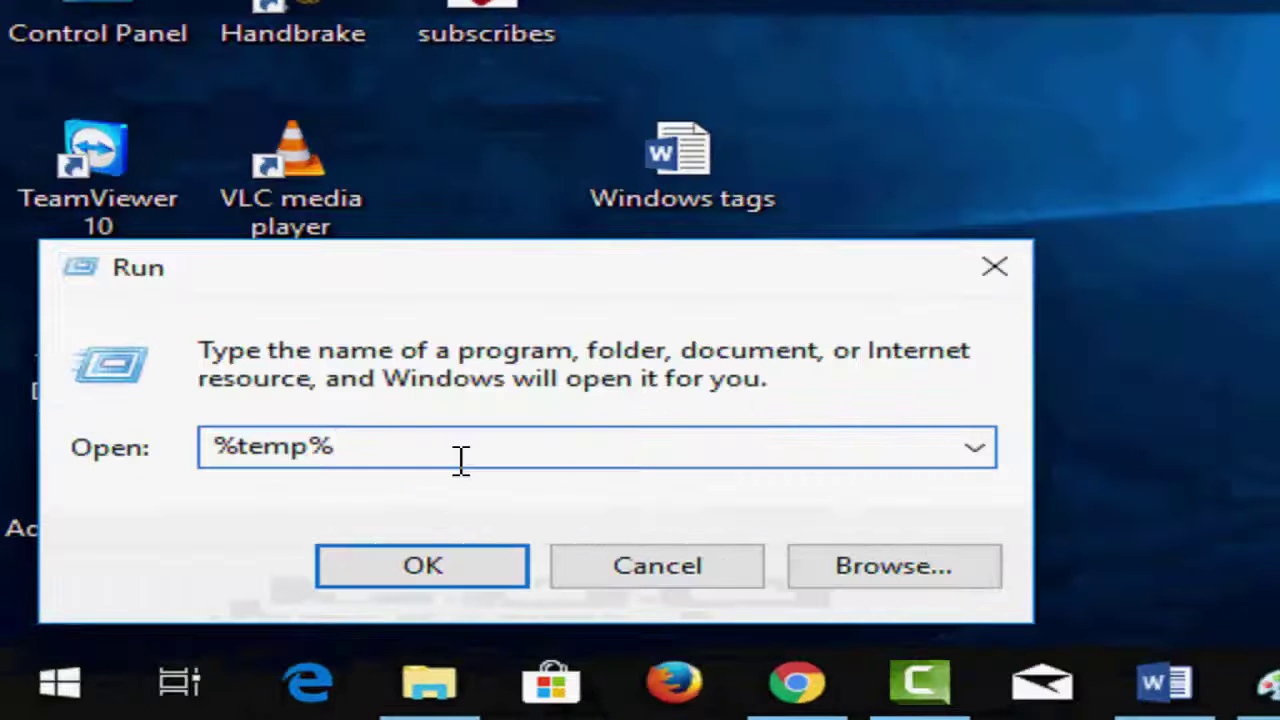
{"action": "type", "text": "tte"}
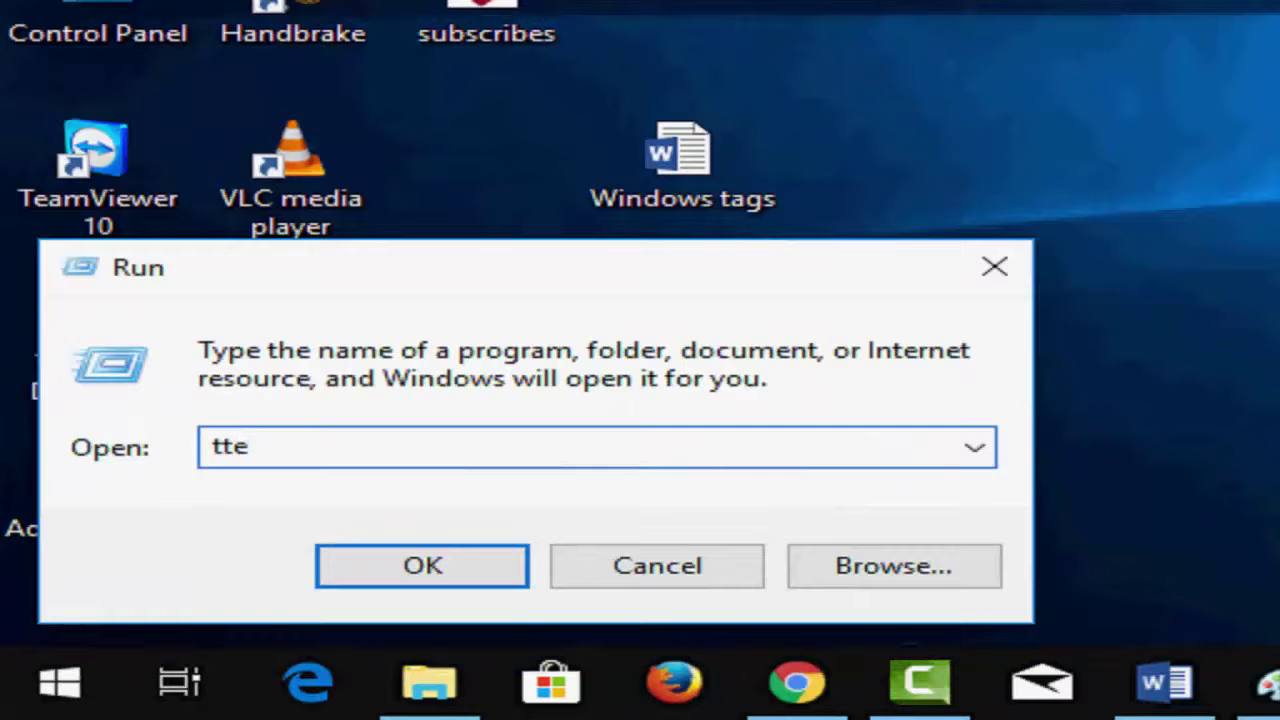
{"action": "key", "text": "BackSpace"}
{"action": "key", "text": "BackSpace"}
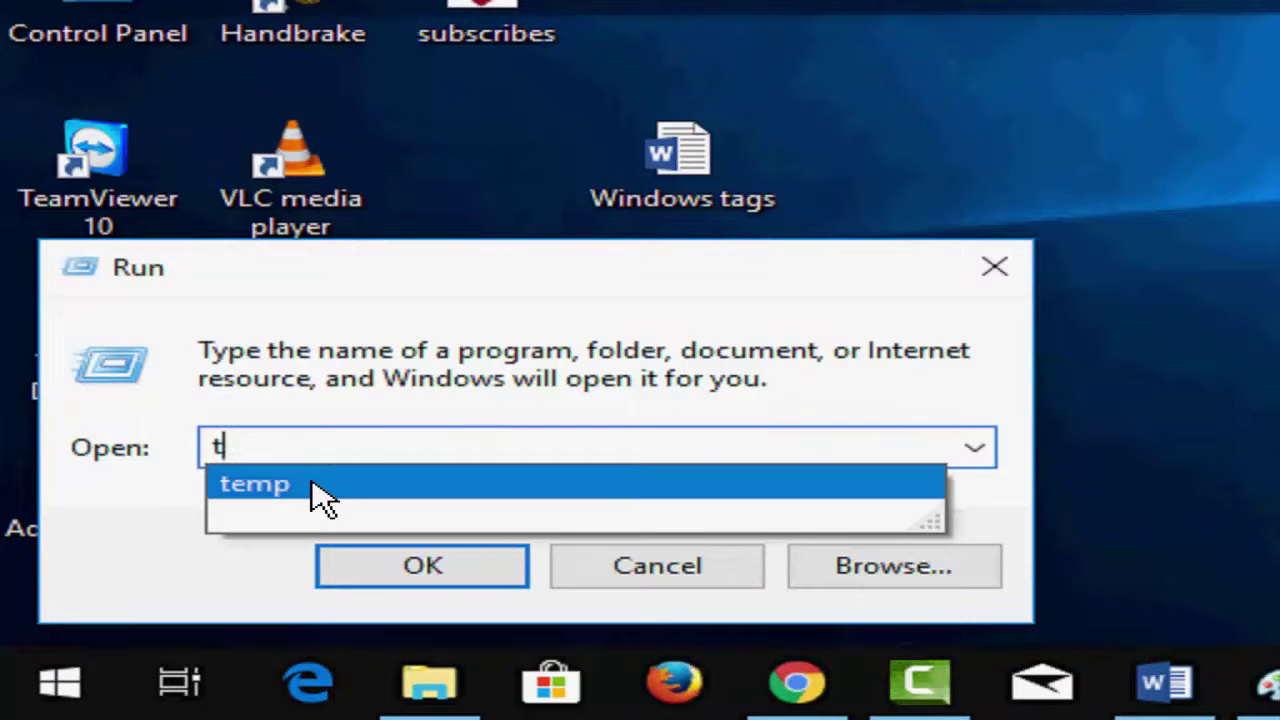
{"action": "left_click", "coordinate": [221, 487]}
{"action": "left_click", "coordinate": [331, 453]}
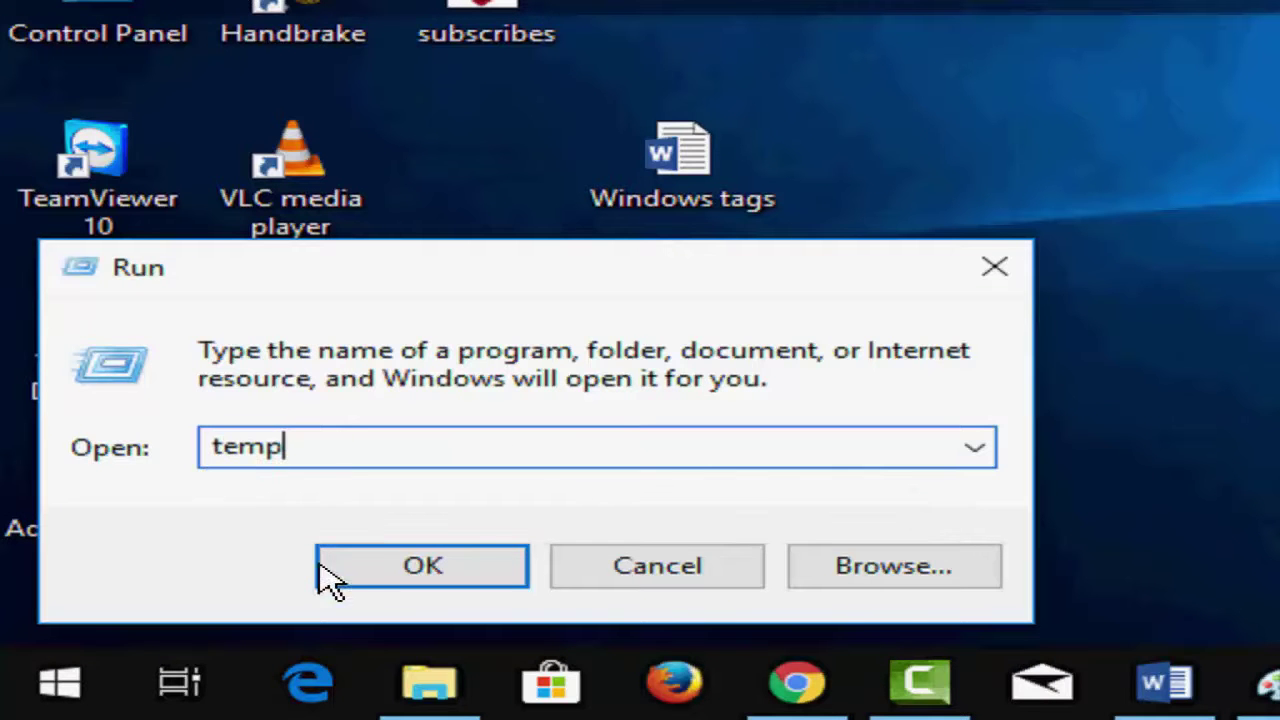
{"action": "left_click", "coordinate": [365, 580]}
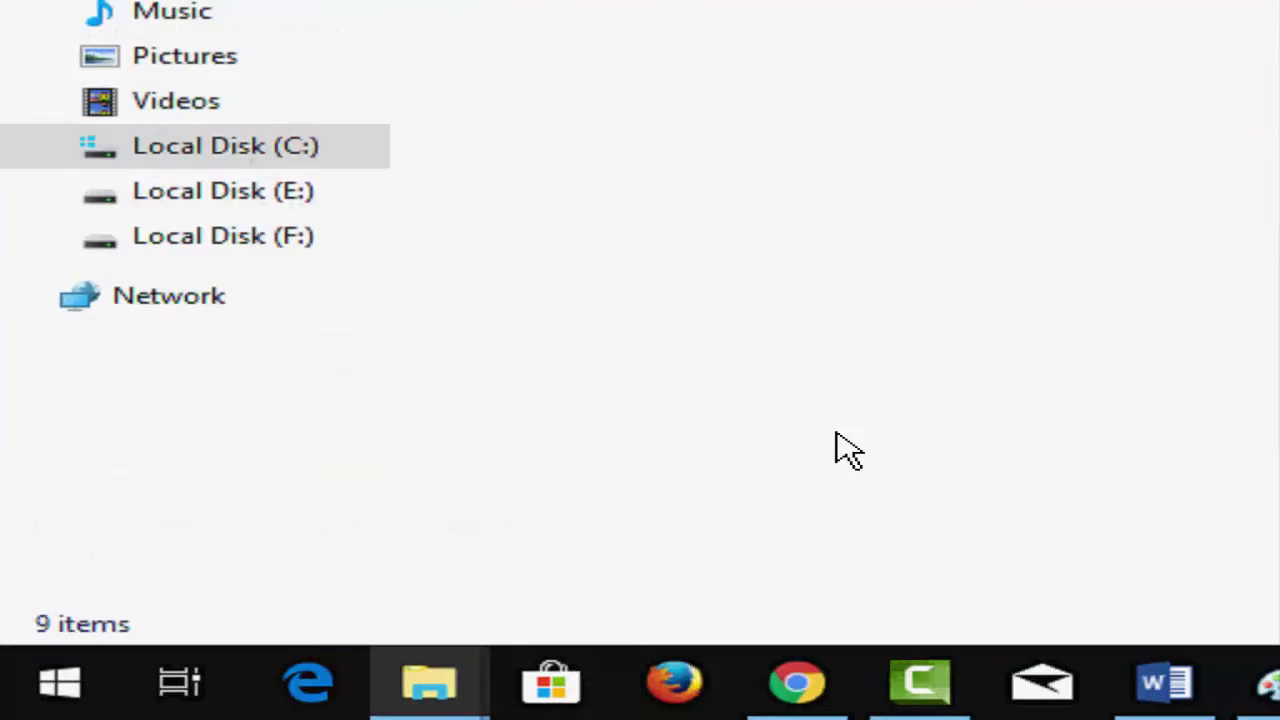
Step: Delete all items in the Windows Temp folder, dismissing the prompt for files in use, and close the folder
{"action": "left_click", "coordinate": [348, 194]}
{"action": "key", "text": "ctrl+a"}
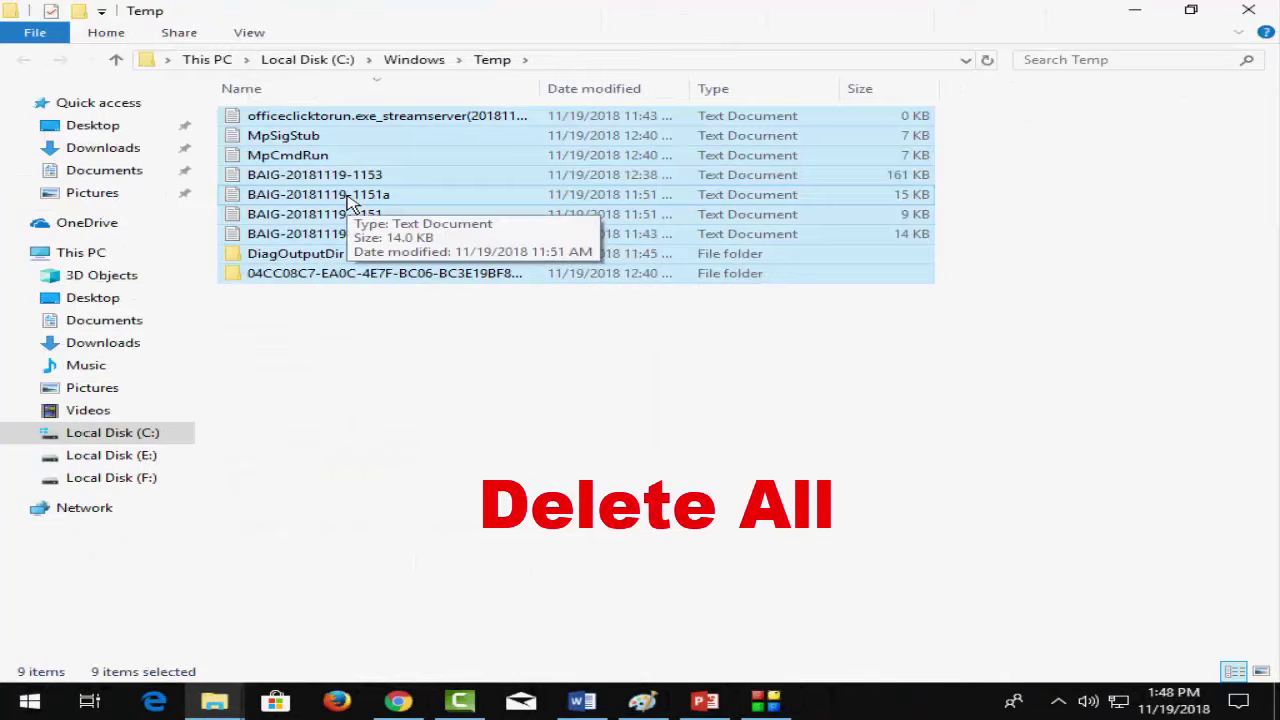
{"action": "key", "text": "Delete"}
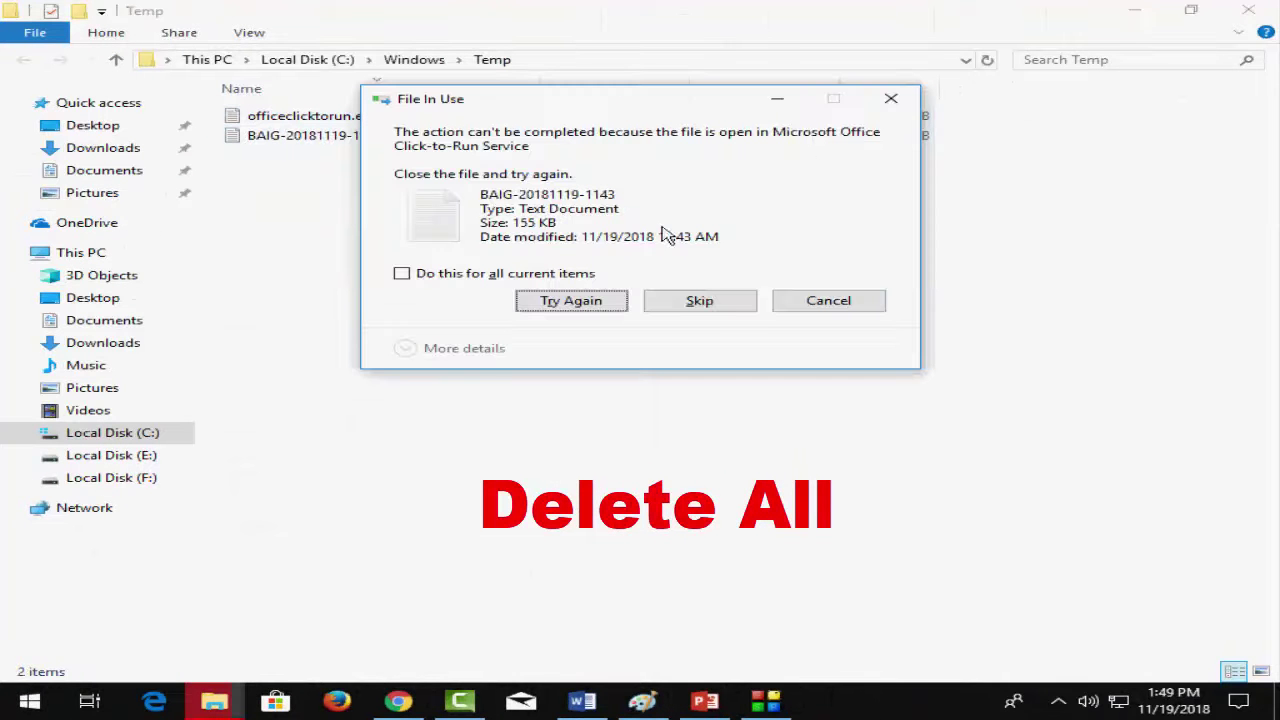
{"action": "left_click", "coordinate": [891, 98]}
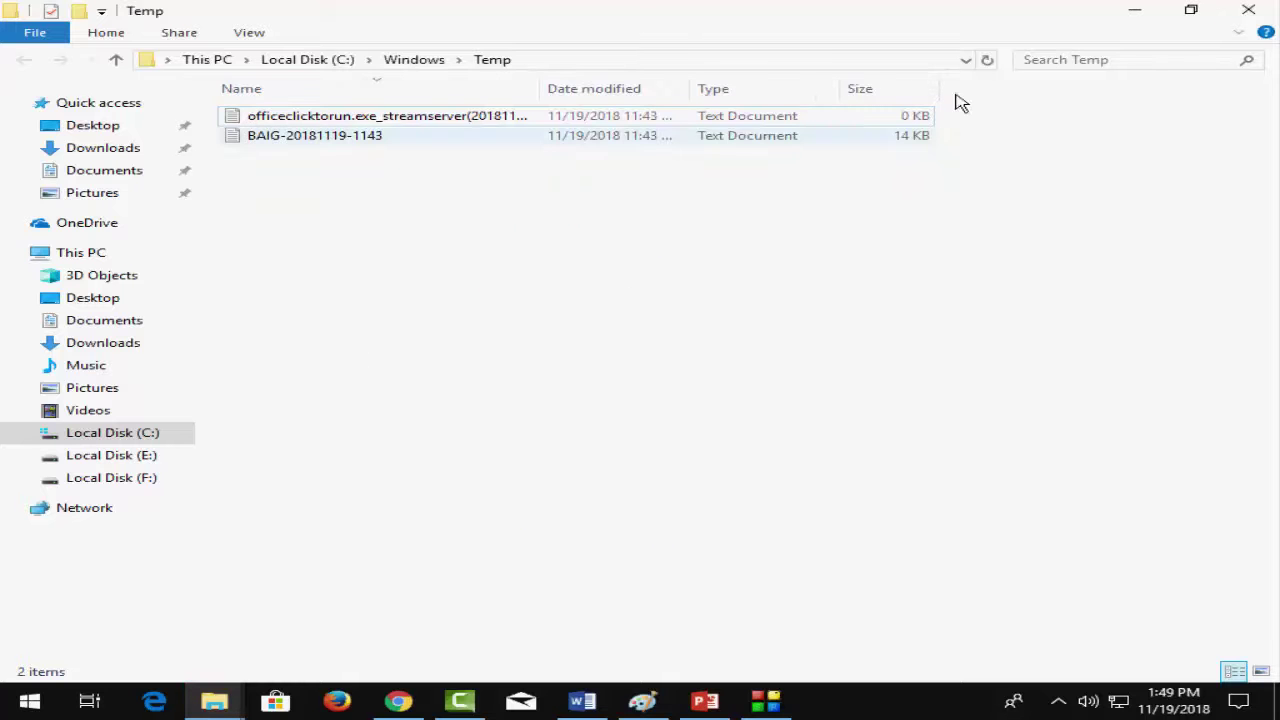
{"action": "left_click", "coordinate": [1272, 12]}
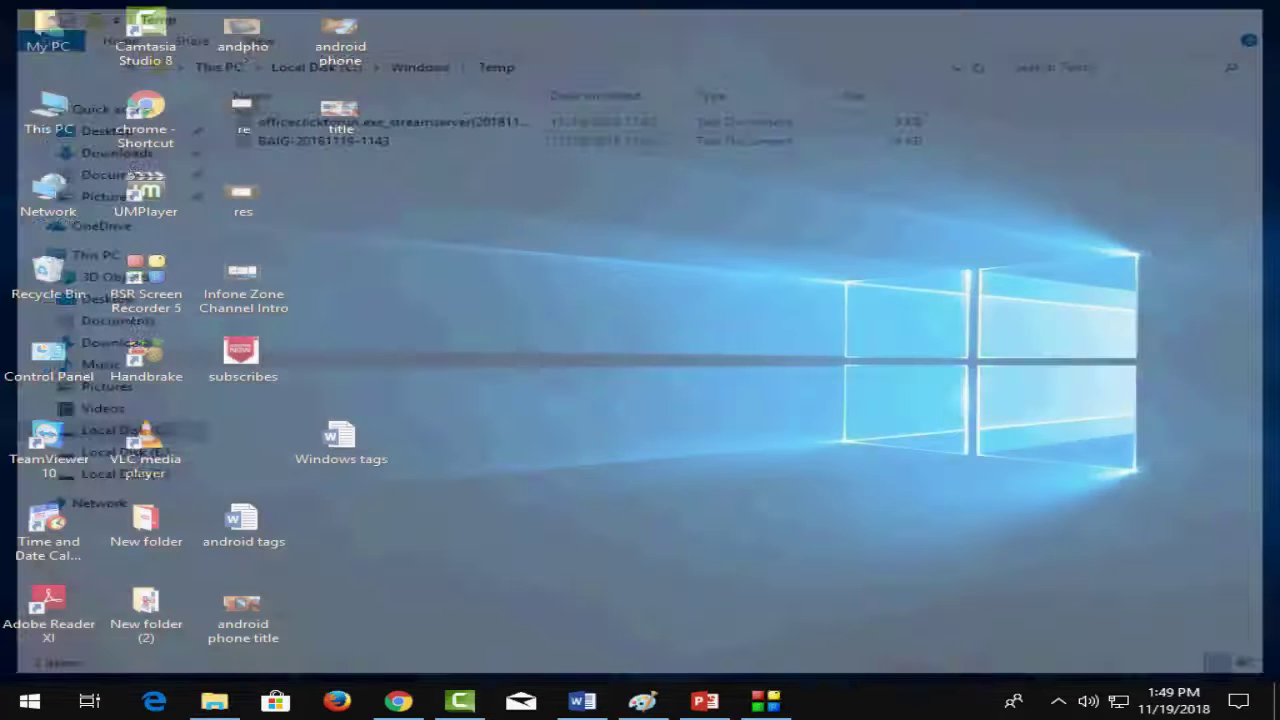
Step: Open the Windows Prefetch folder by running prefetch from the Run dialog
{"action": "key", "text": "super"}
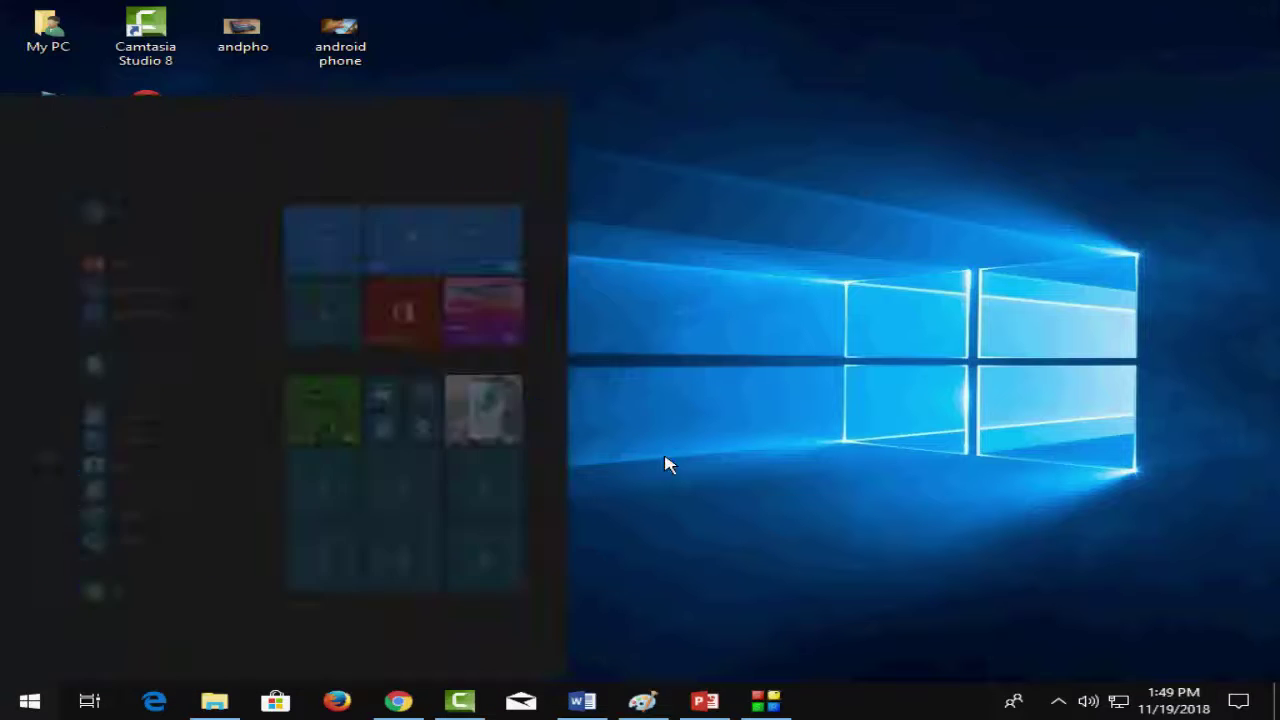
{"action": "type", "text": "ru"}
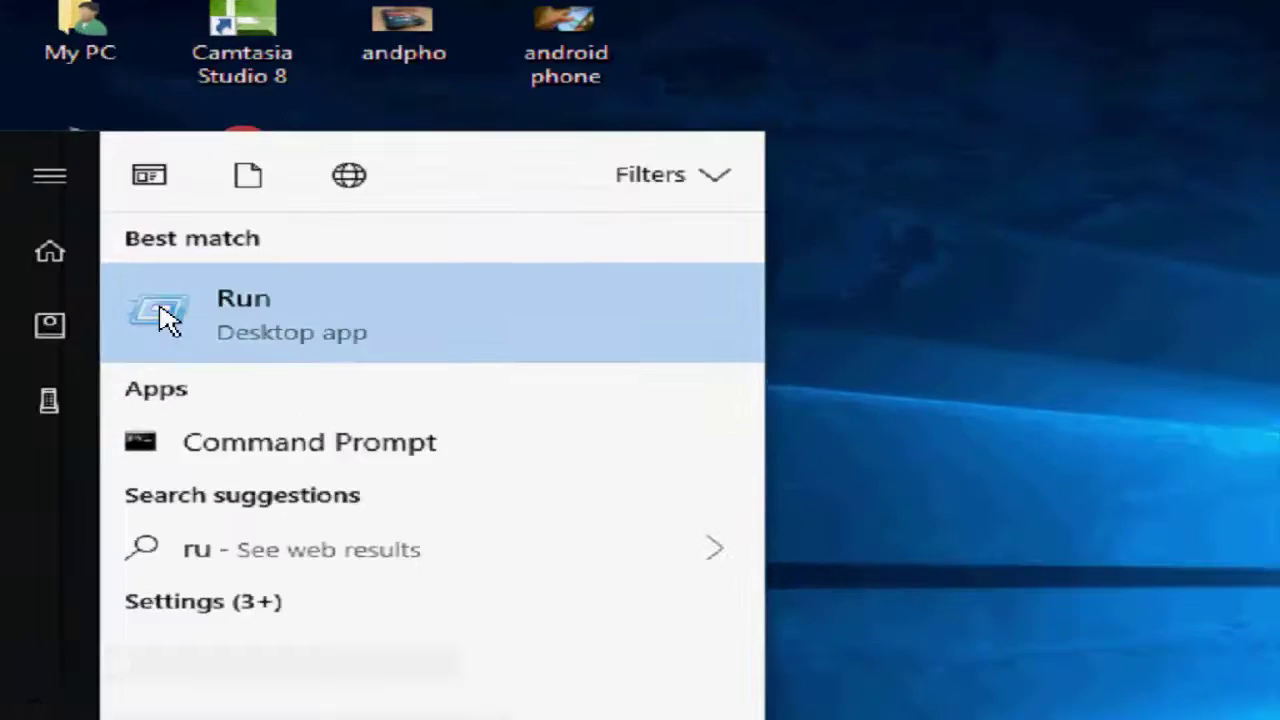
{"action": "left_click", "coordinate": [100, 205]}
{"action": "type", "text": "pre"}
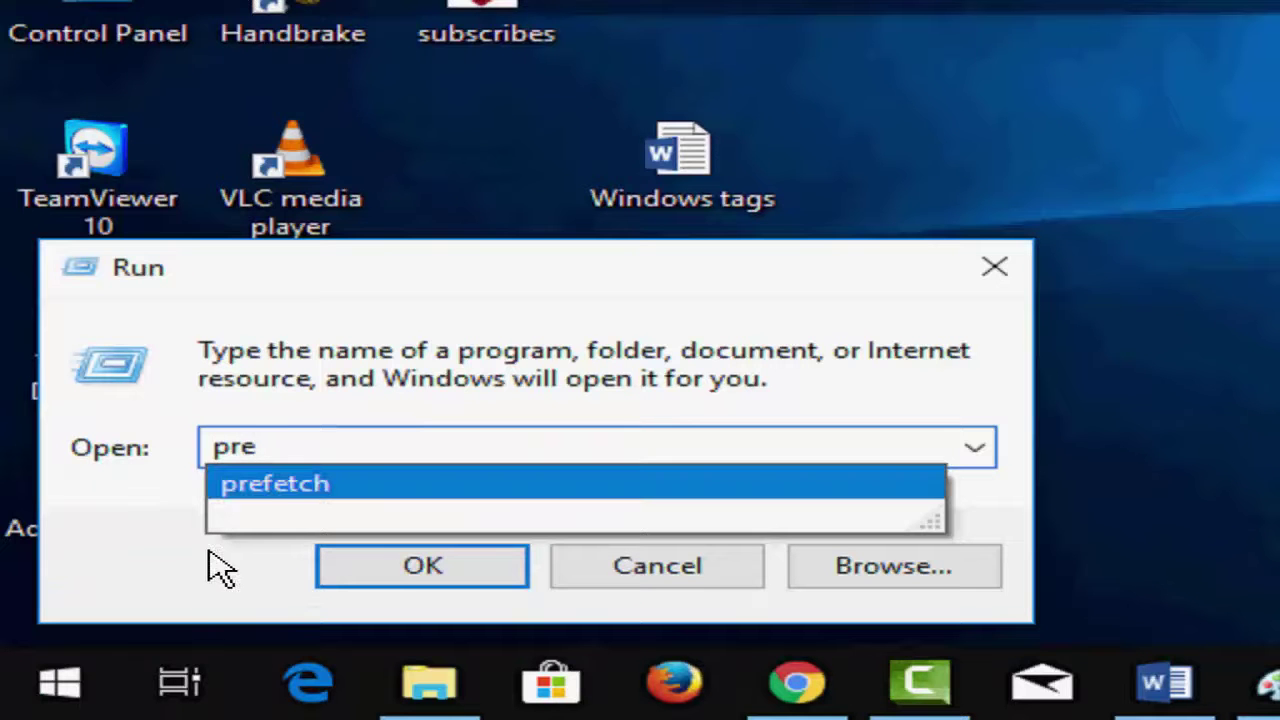
{"action": "left_click", "coordinate": [277, 500]}
{"action": "left_click", "coordinate": [420, 566]}
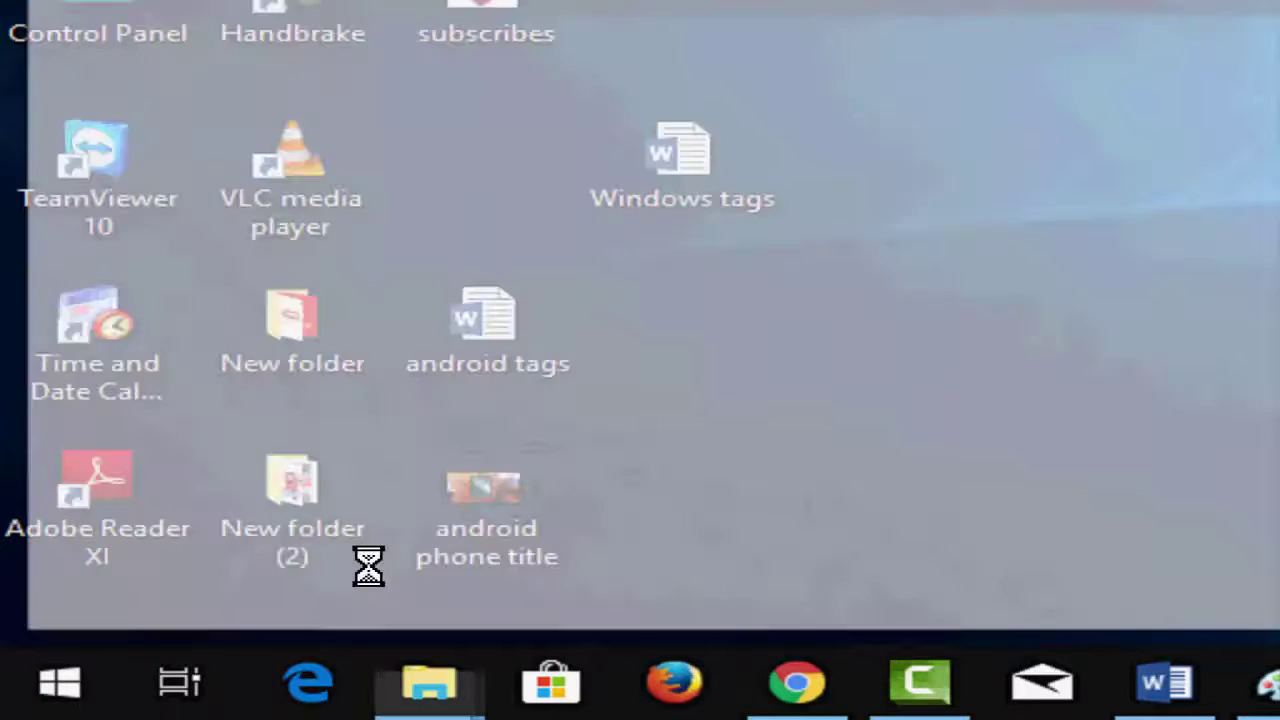
Step: Delete all files in the Prefetch folder, cancel the retry for files in use, and return to the desktop
{"action": "left_click", "coordinate": [650, 363]}
{"action": "left_click", "coordinate": [510, 300]}
{"action": "key", "text": "ctrl+a"}
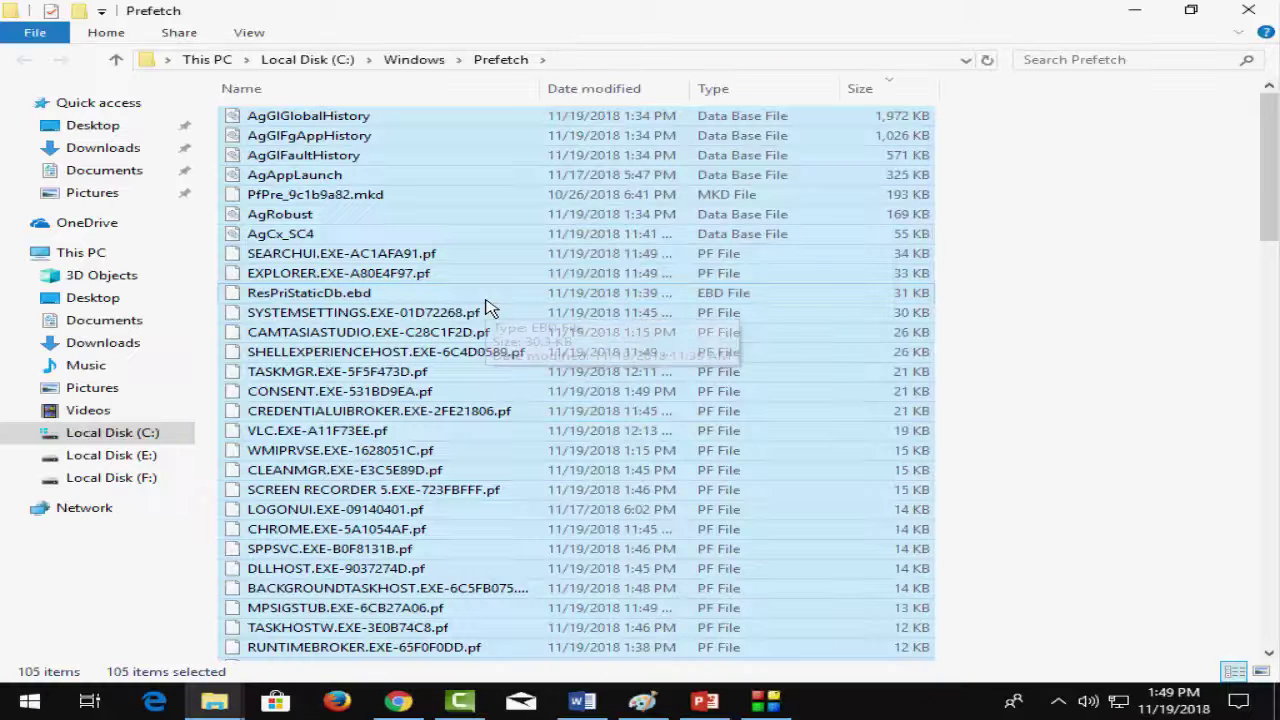
{"action": "right_click", "coordinate": [425, 256]}
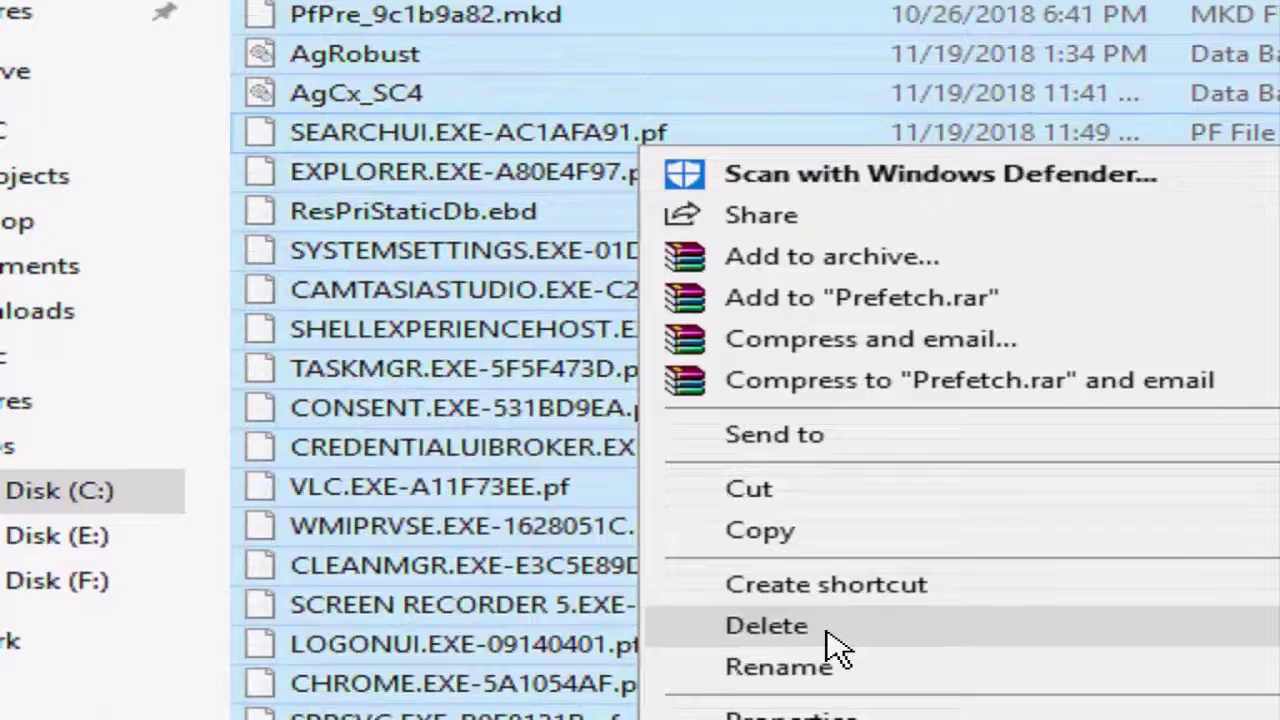
{"action": "left_click", "coordinate": [838, 690]}
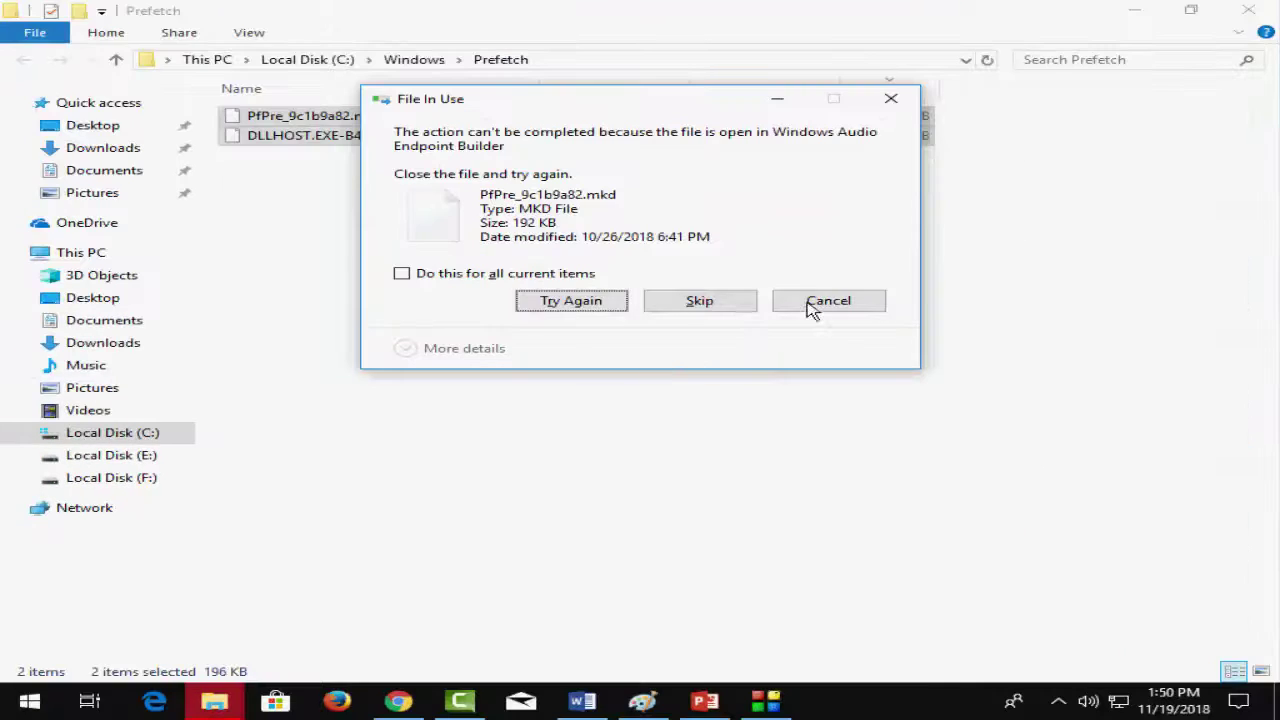
{"action": "key", "text": "Escape"}
{"action": "key", "text": "super+d"}
{"action": "right_click", "coordinate": [512, 316]}
{"action": "left_click", "coordinate": [558, 364]}
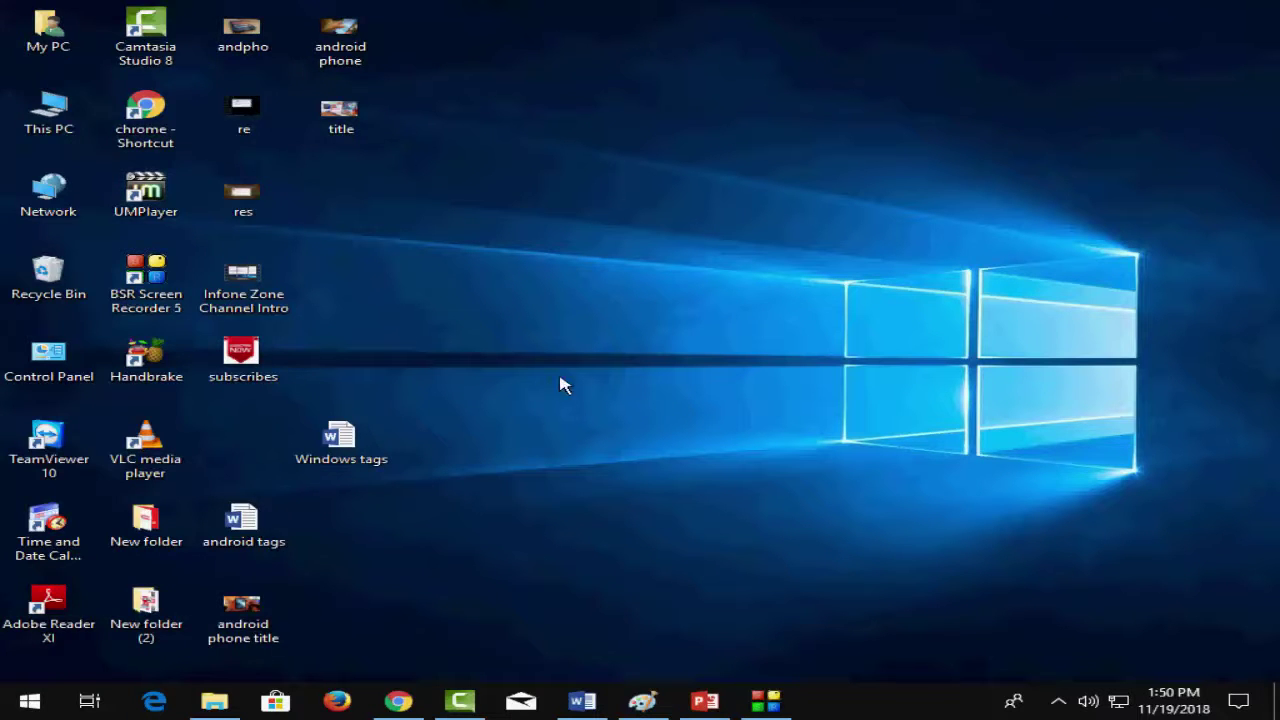
Step: Find and open File Explorer, and maximize its This PC window
{"action": "key", "text": "super"}
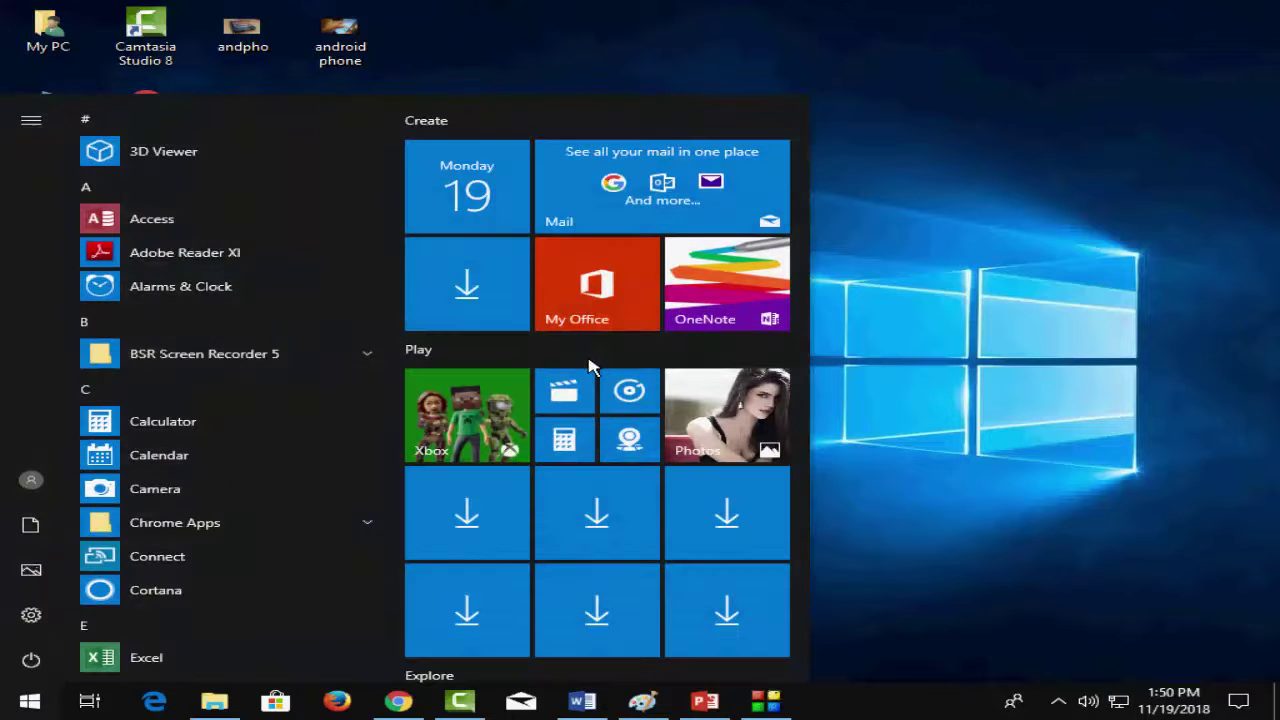
{"action": "type", "text": "file explorer"}
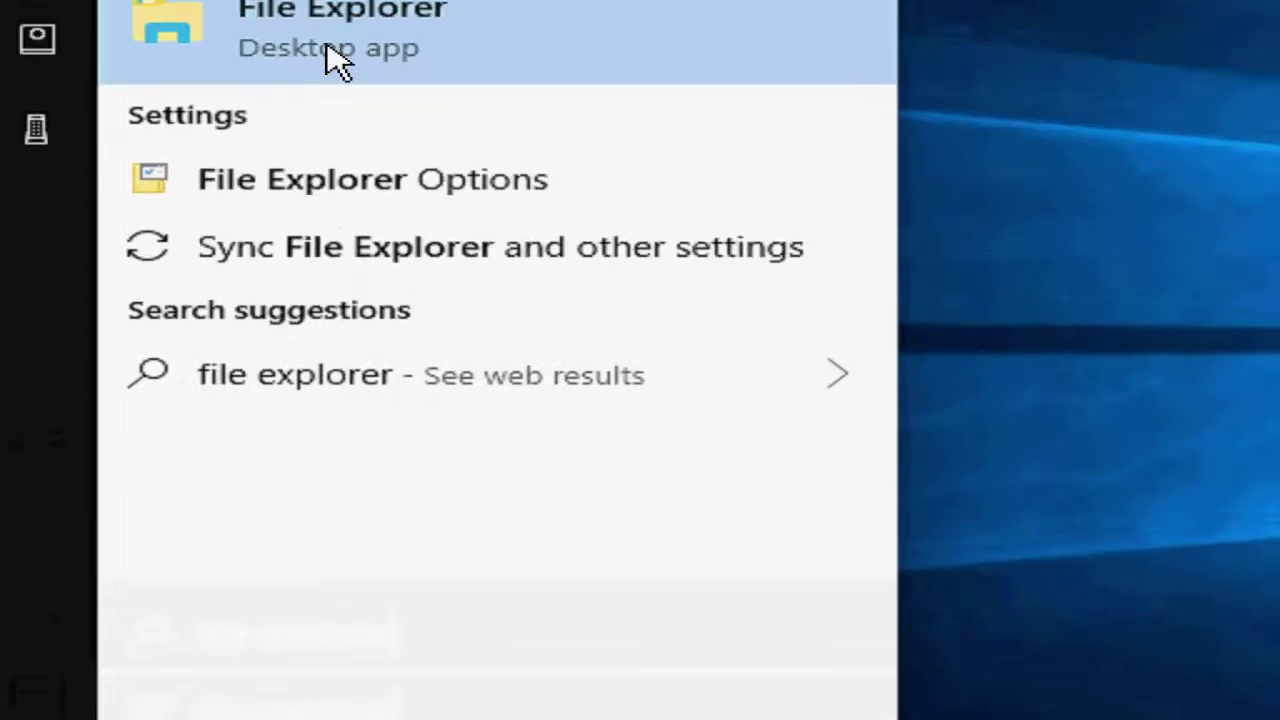
{"action": "left_click", "coordinate": [340, 143]}
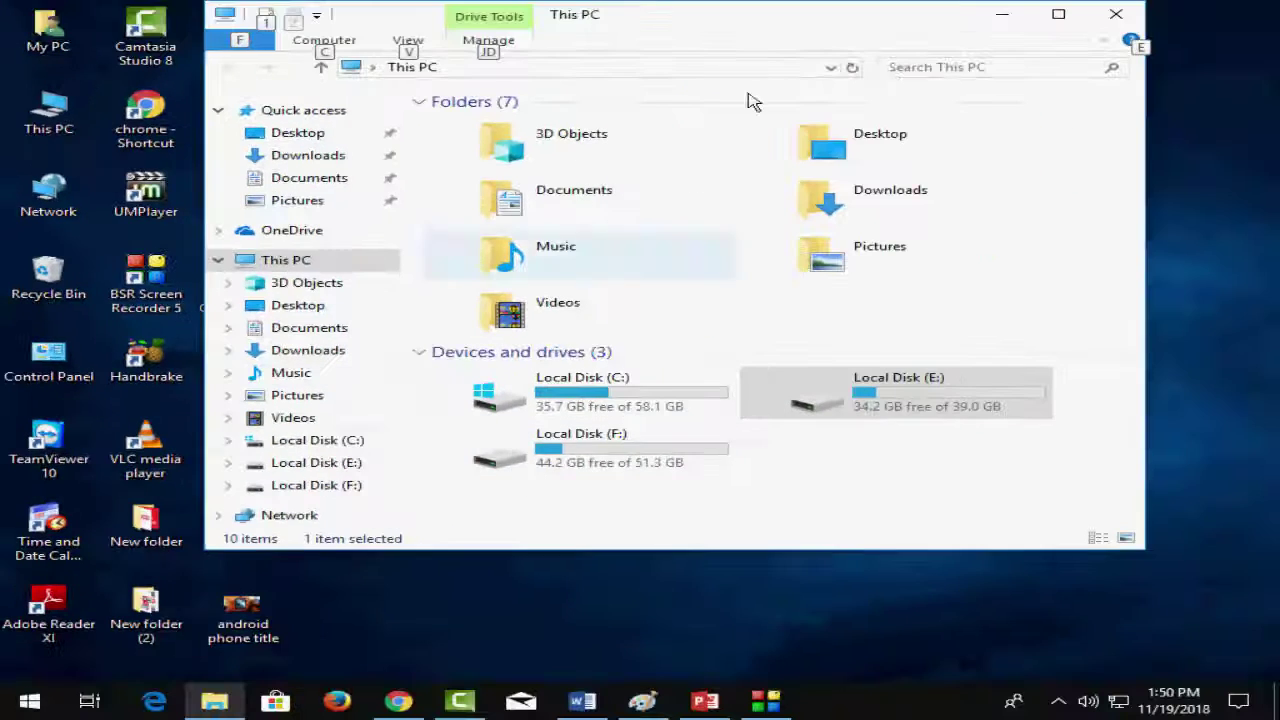
{"action": "left_click", "coordinate": [1057, 20]}
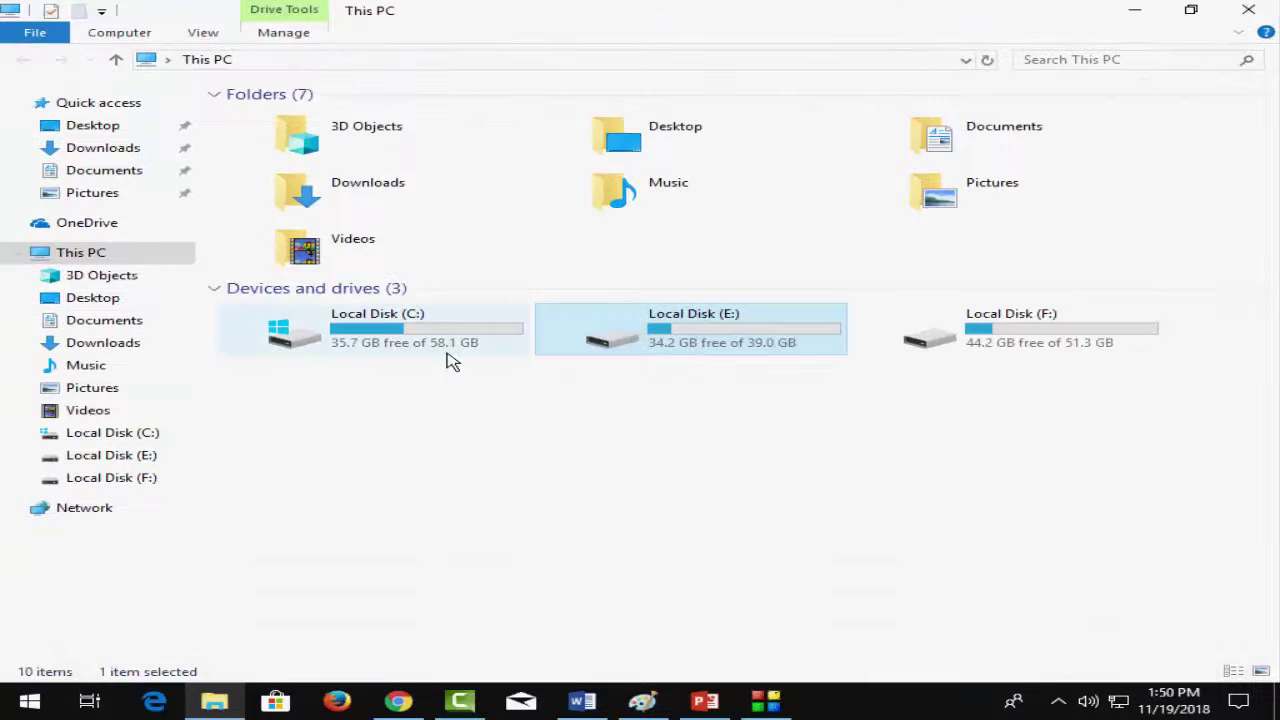
Step: Open the properties of Local Disk (C:) and start Disk Cleanup for that drive
{"action": "right_click", "coordinate": [406, 335]}
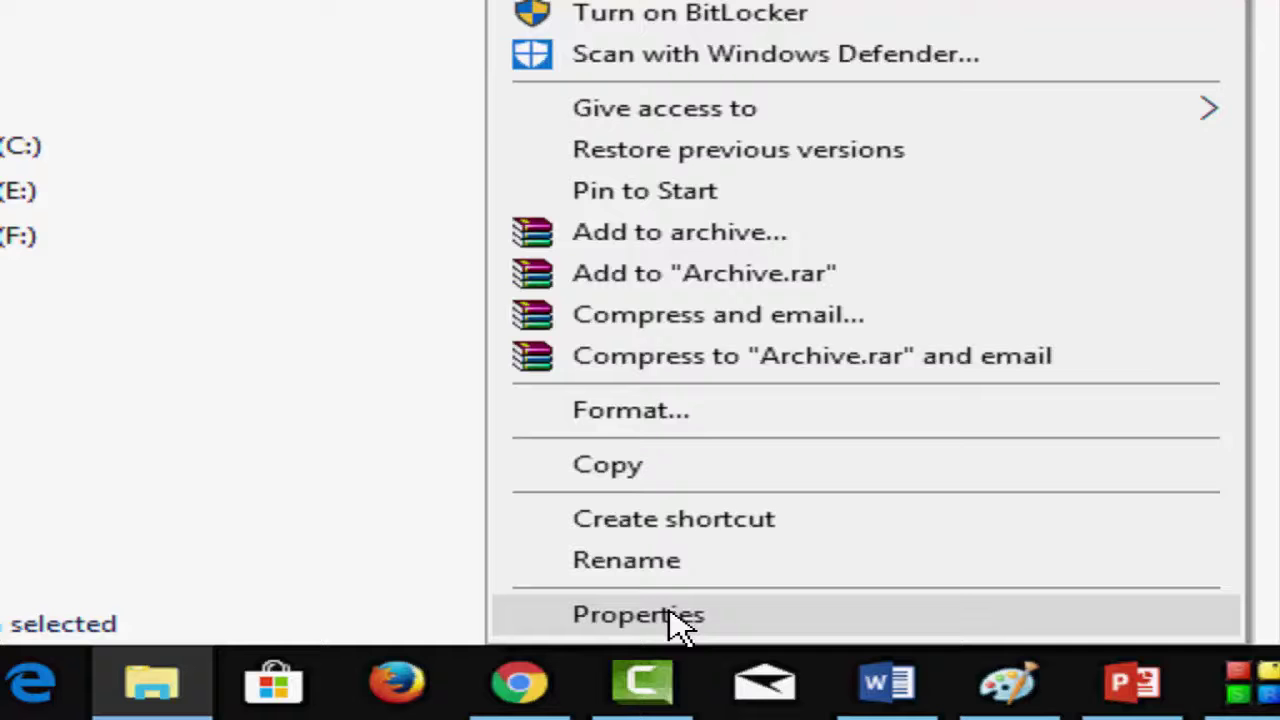
{"action": "left_click", "coordinate": [670, 612]}
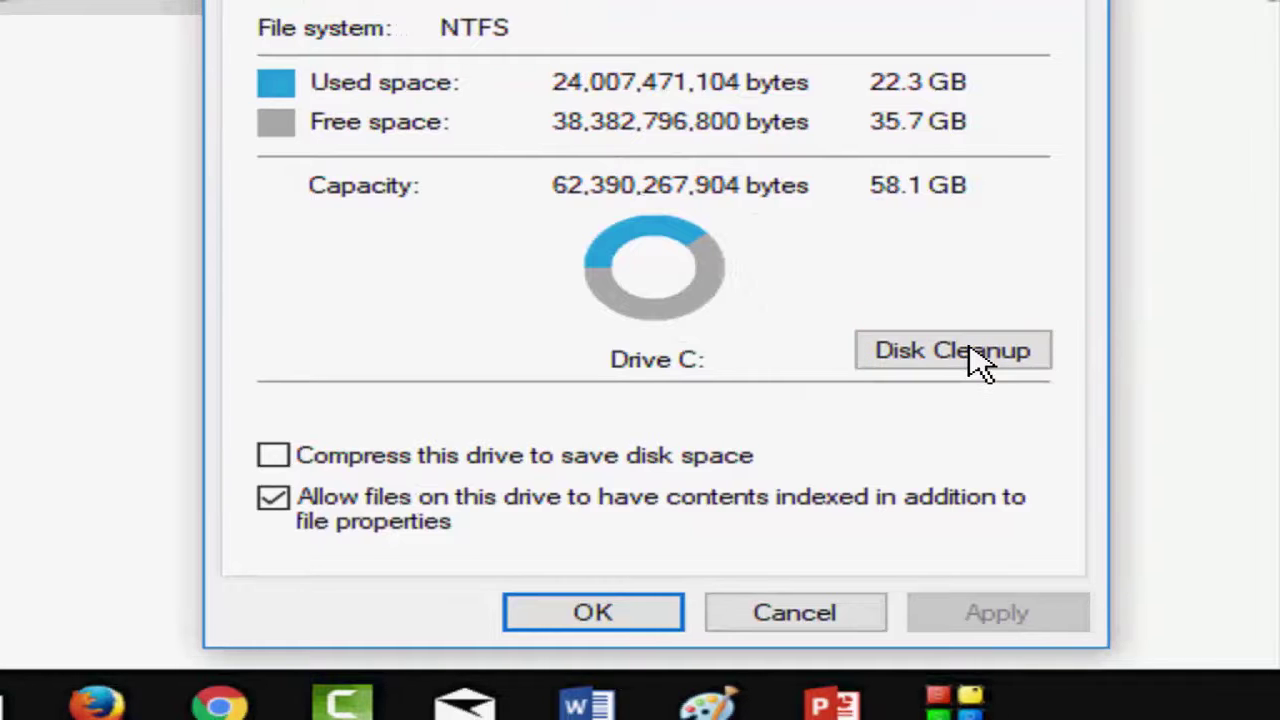
{"action": "left_click", "coordinate": [972, 355]}
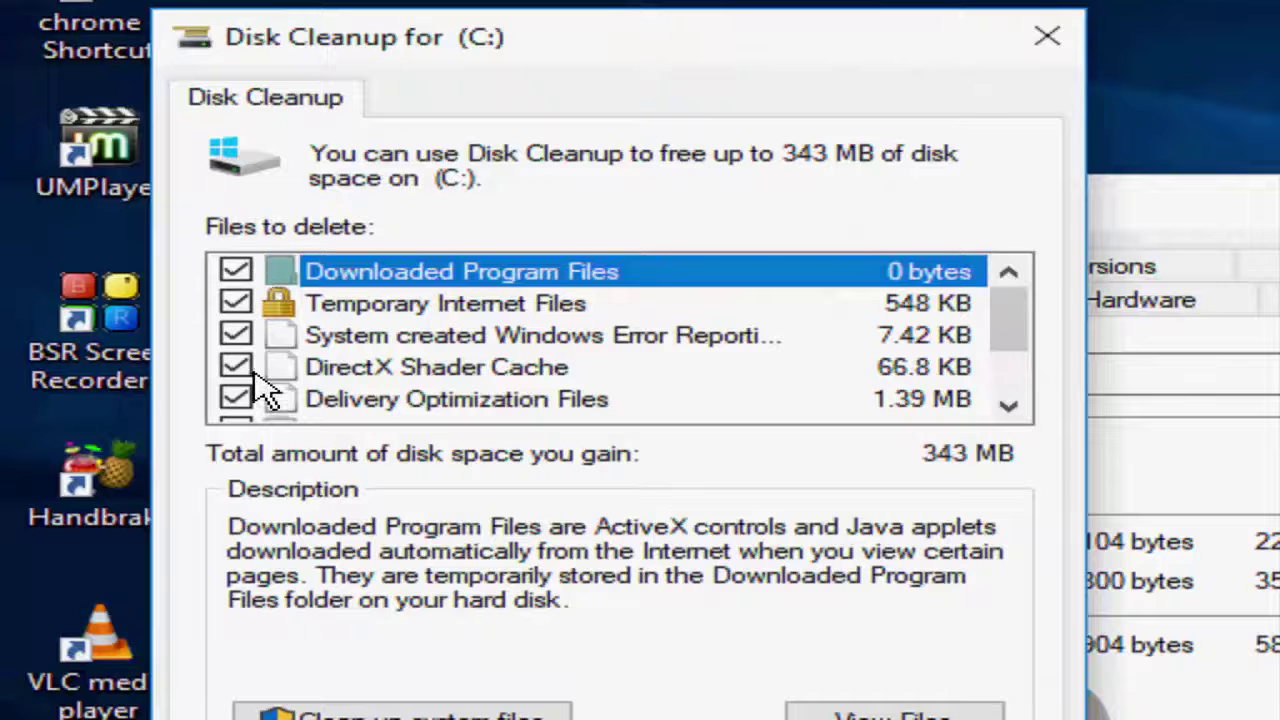
Step: Review the file categories selected for deletion on drive C: and extend the cleanup to system files
{"action": "left_click", "coordinate": [265, 378]}
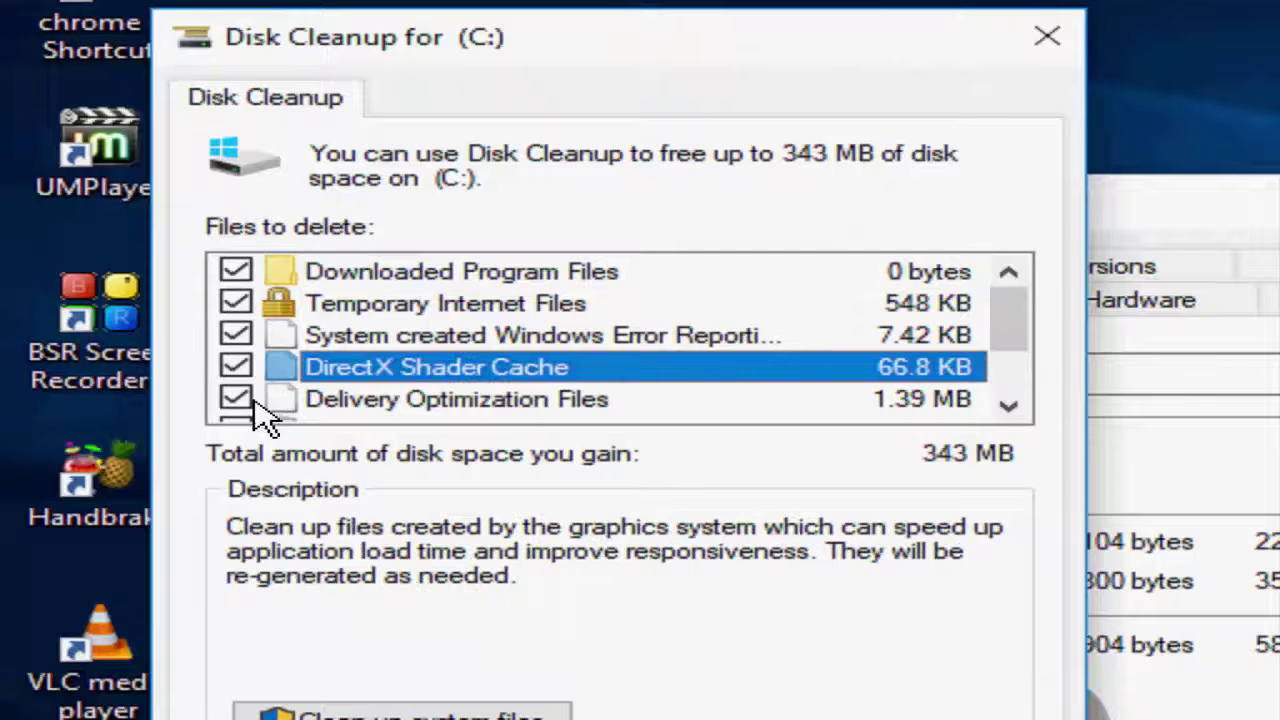
{"action": "left_click", "coordinate": [280, 275]}
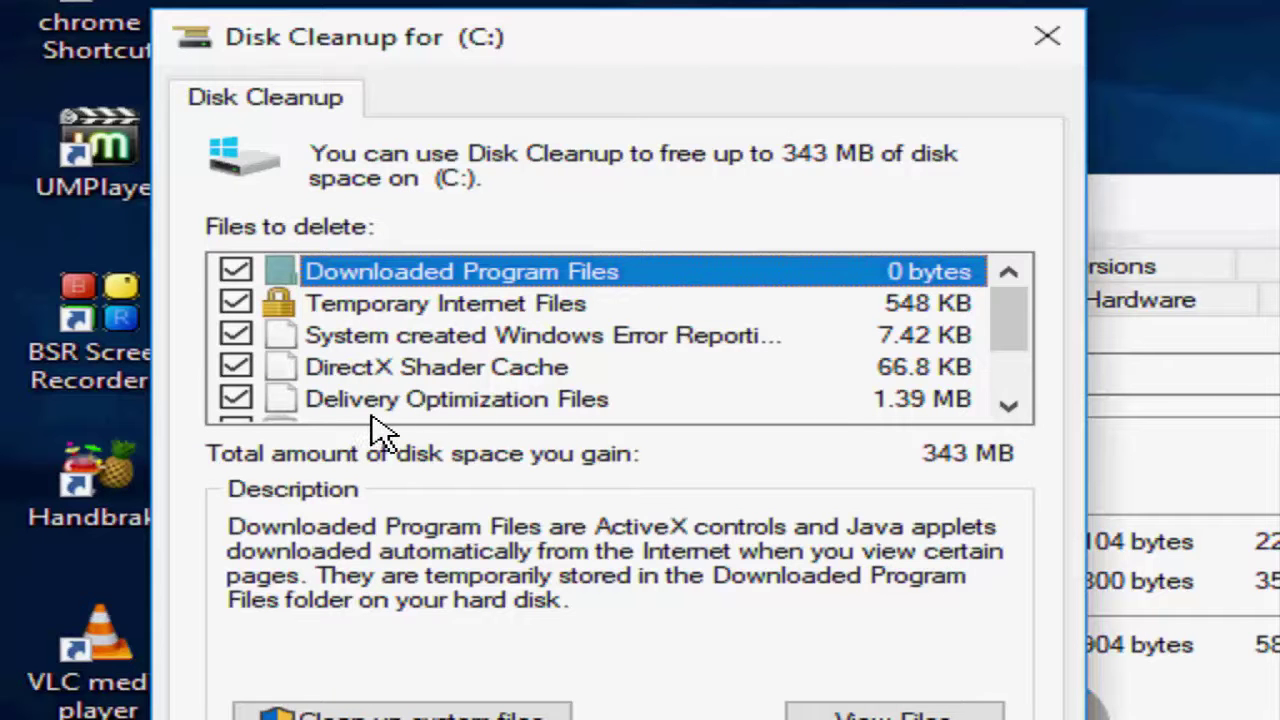
{"action": "left_click", "coordinate": [1009, 406]}
{"action": "left_click", "coordinate": [1009, 406]}
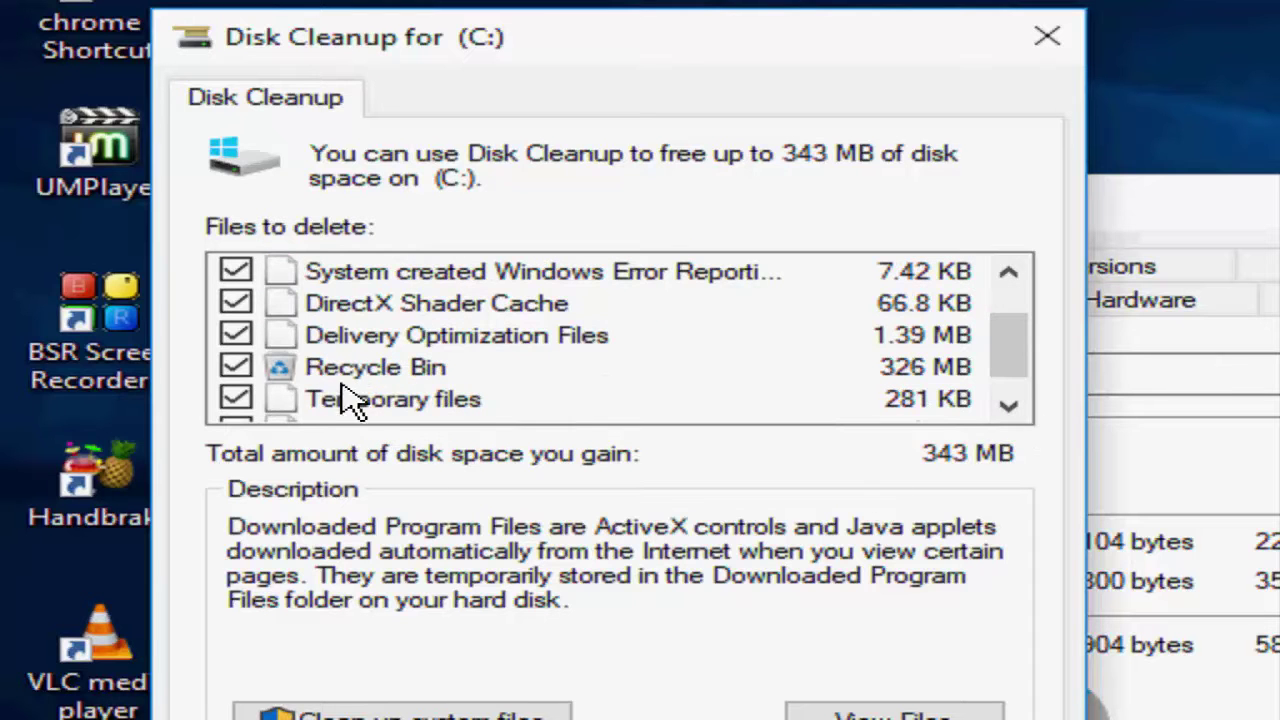
{"action": "left_click", "coordinate": [1007, 408]}
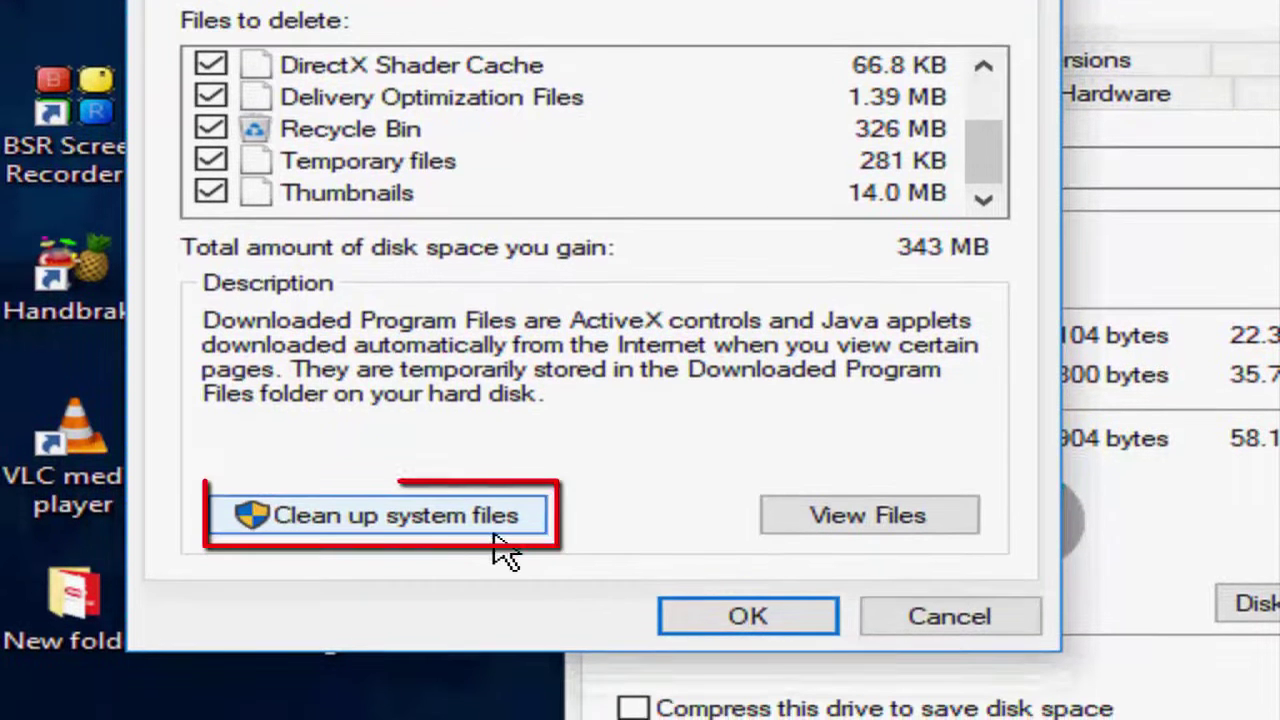
{"action": "left_click", "coordinate": [425, 518]}
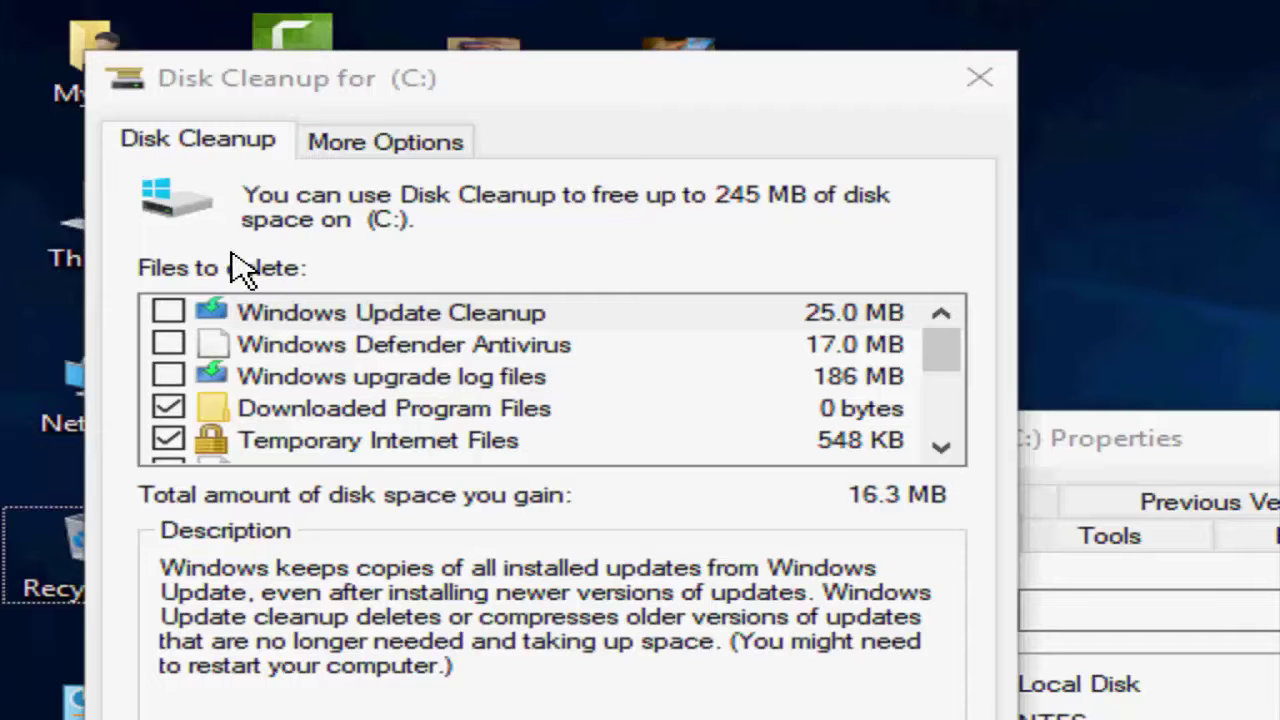
Step: Include Windows Update Cleanup, Windows Defender Antivirus and Windows upgrade log files in the files to delete
{"action": "left_click", "coordinate": [168, 313]}
{"action": "left_click", "coordinate": [168, 344]}
{"action": "left_click", "coordinate": [170, 377]}
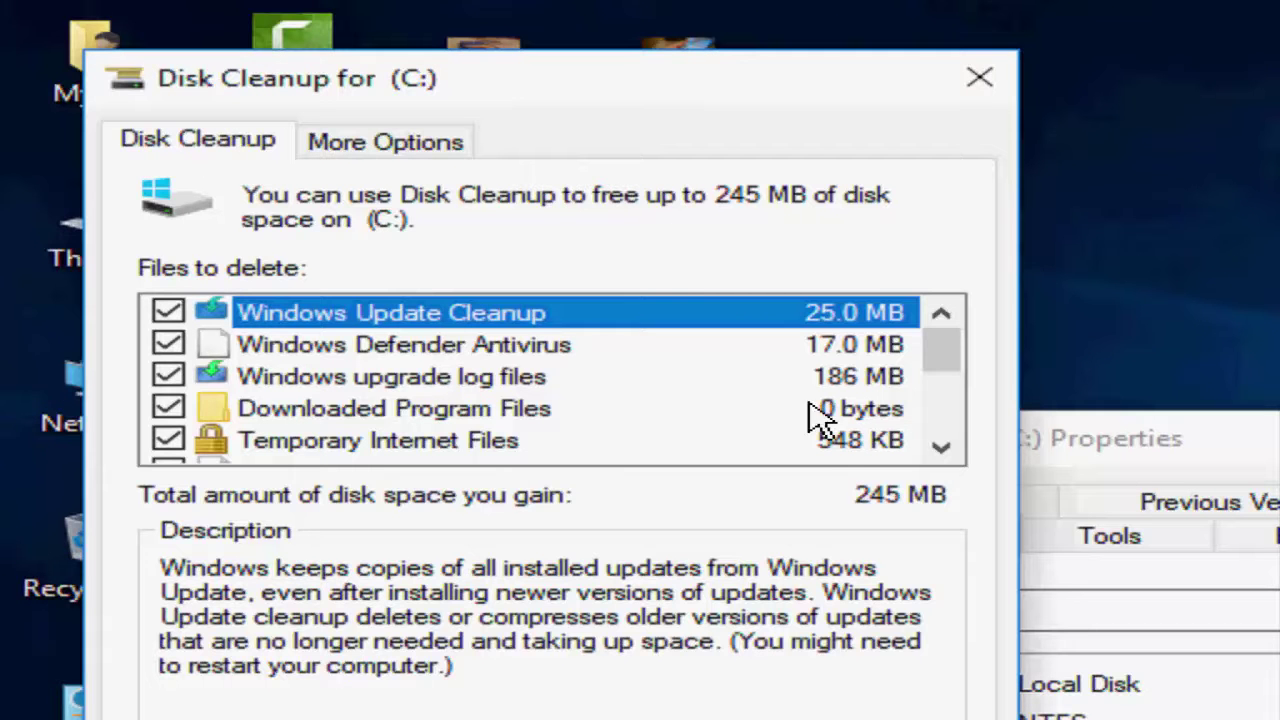
Step: Check the remaining file categories, then run the cleanup of drive C: and approve permanently deleting the selected files
{"action": "double_click", "coordinate": [942, 448]}
{"action": "triple_click", "coordinate": [942, 448]}
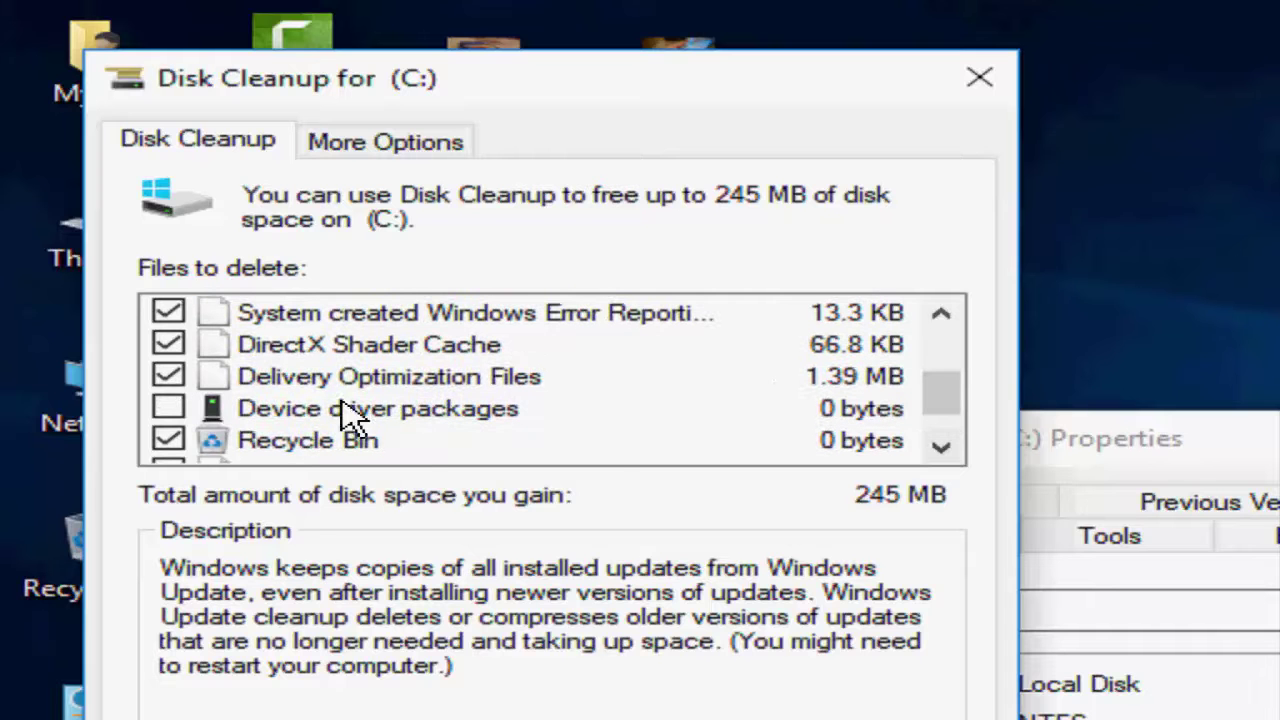
{"action": "left_click", "coordinate": [942, 448]}
{"action": "left_click", "coordinate": [942, 448]}
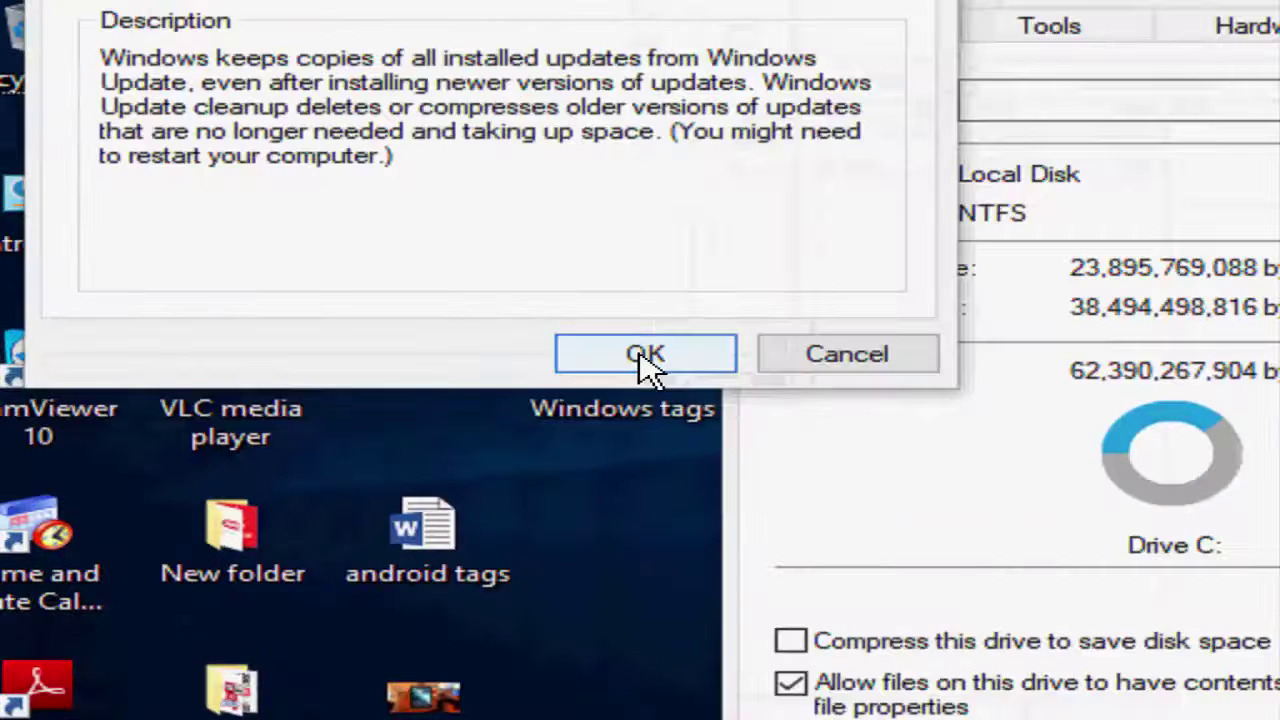
{"action": "left_click", "coordinate": [352, 436]}
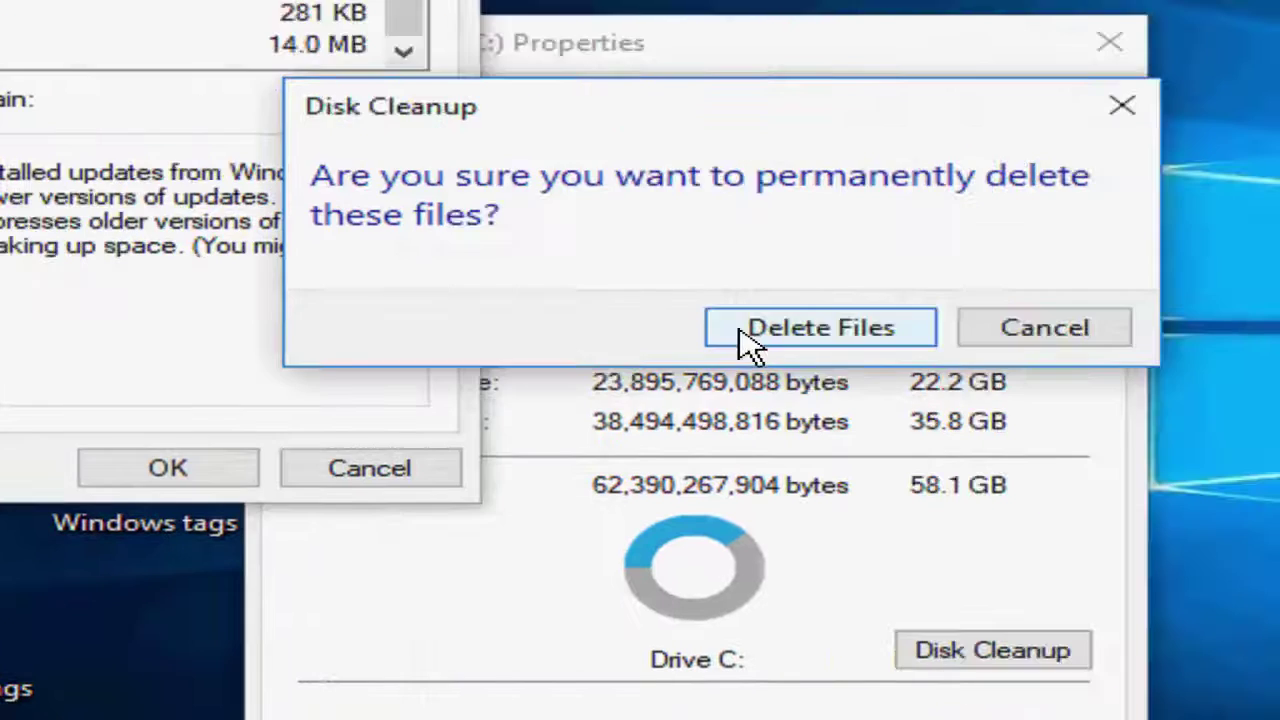
{"action": "left_click", "coordinate": [1210, 210]}
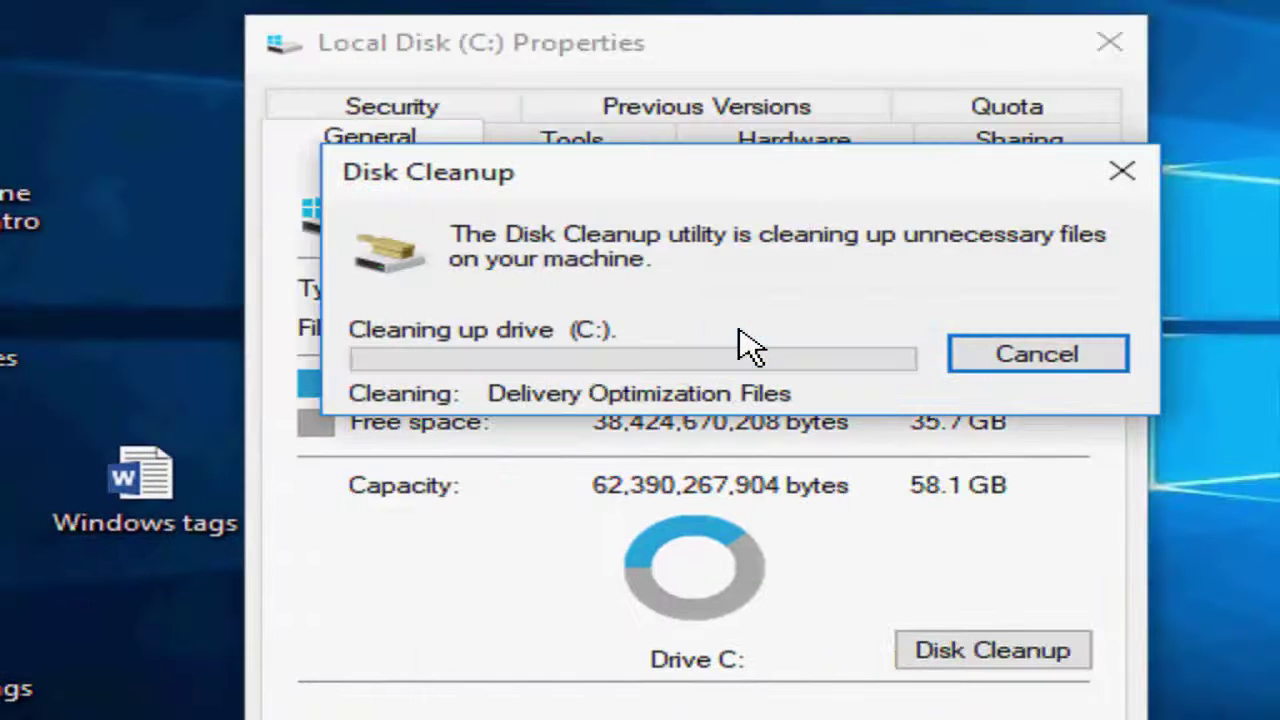